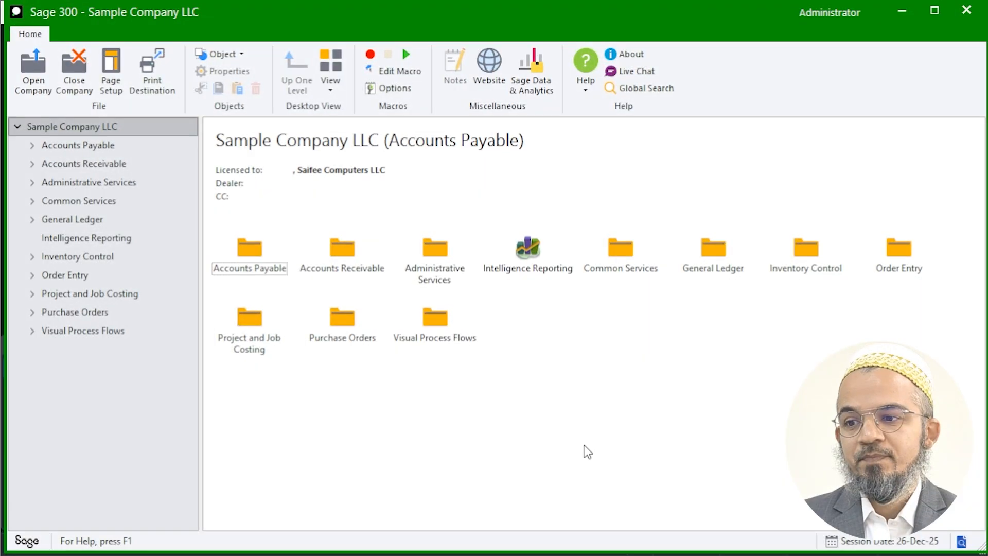
Step: Open purchase order entry from the Purchase Orders transactions
click(54, 313)
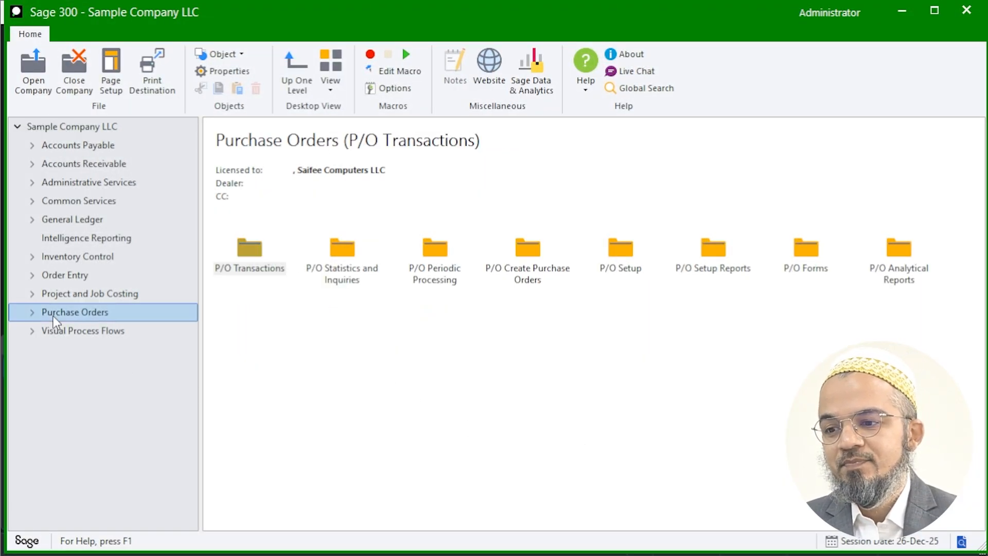
double_click(54, 313)
click(88, 461)
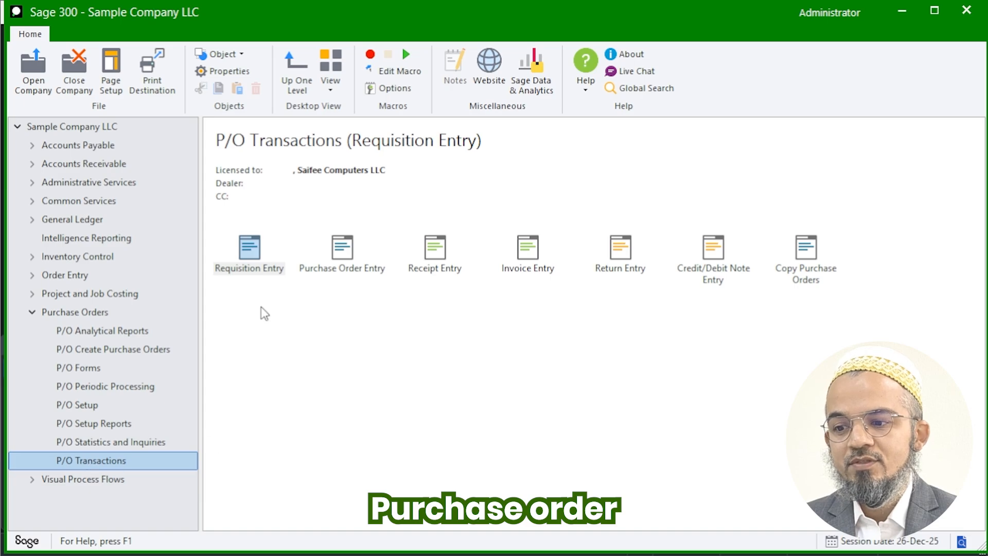
click(337, 270)
double_click(338, 271)
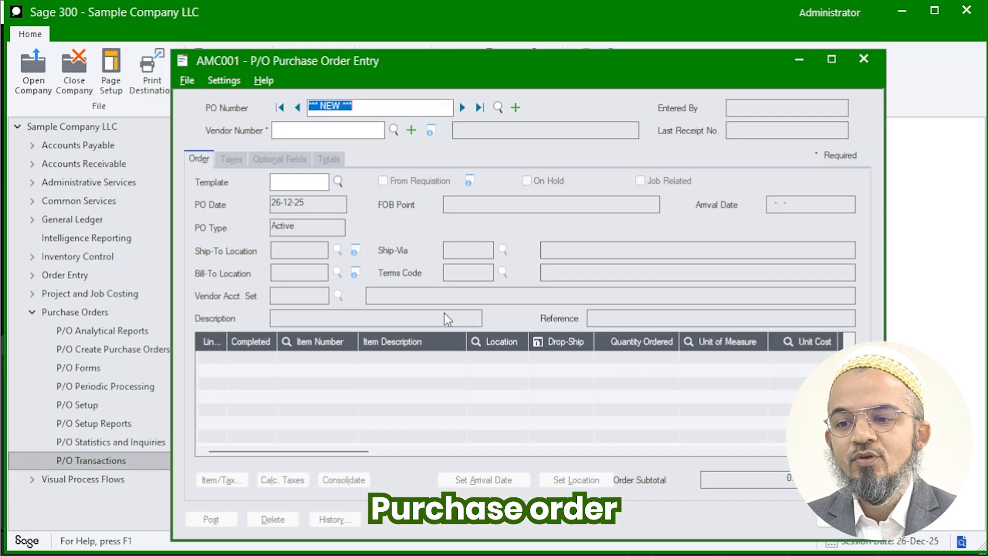
Step: Select International MDF LLC as the vendor of the new purchase order and dismiss the currency warning
click(312, 132)
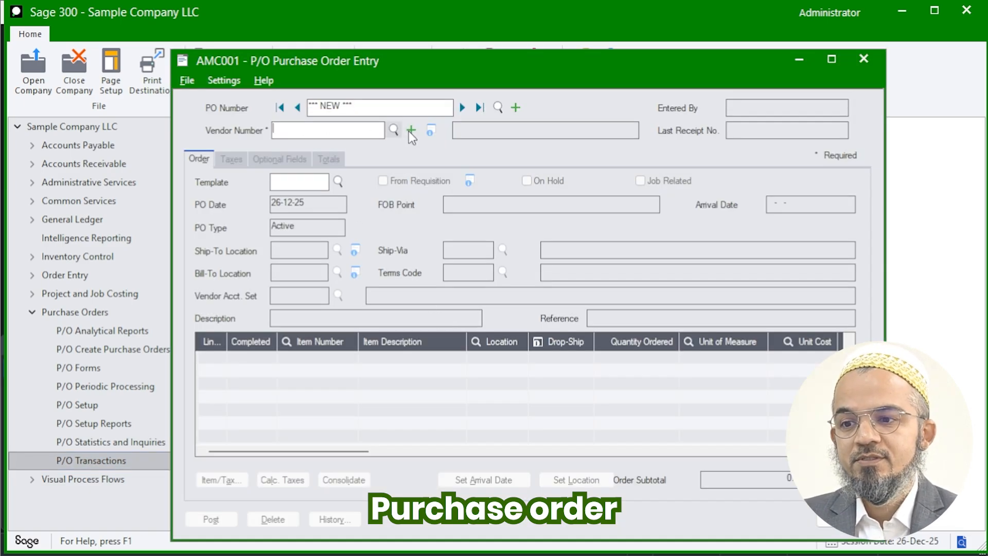
key(F5)
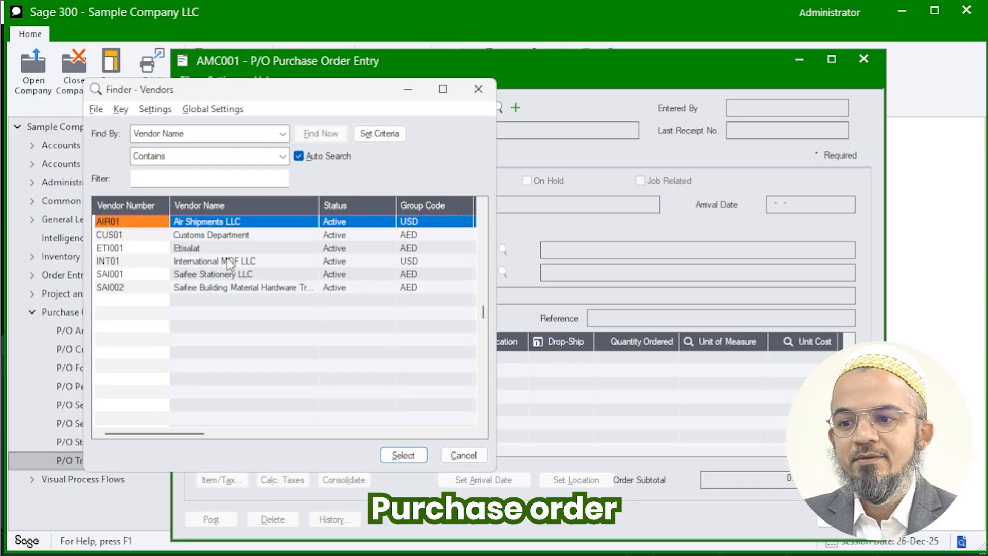
double_click(222, 261)
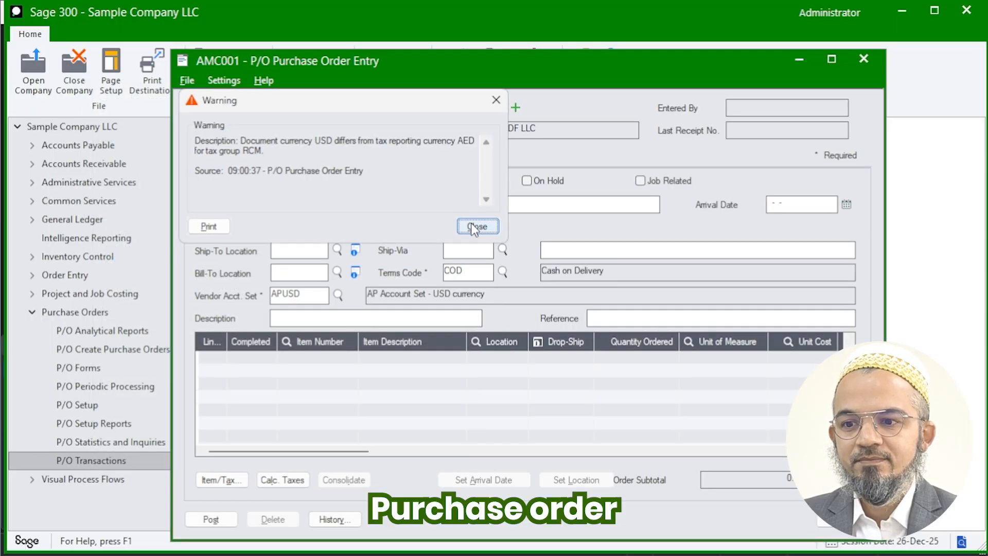
click(471, 225)
Step: Set both the ship-to and bill-to locations of the purchase order to 1
click(289, 249)
text(1)
key(Tab)
click(294, 278)
text(1)
key(Tab)
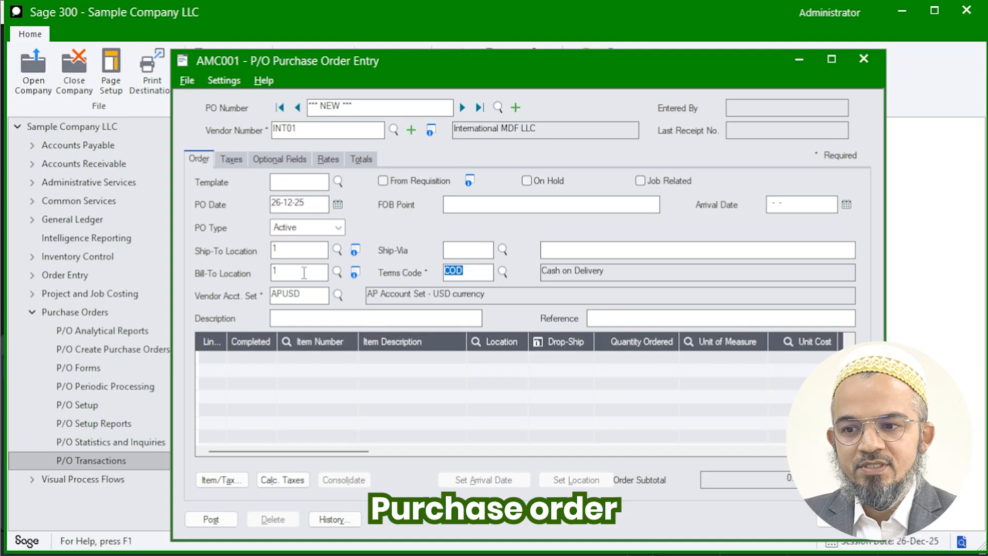
click(291, 251)
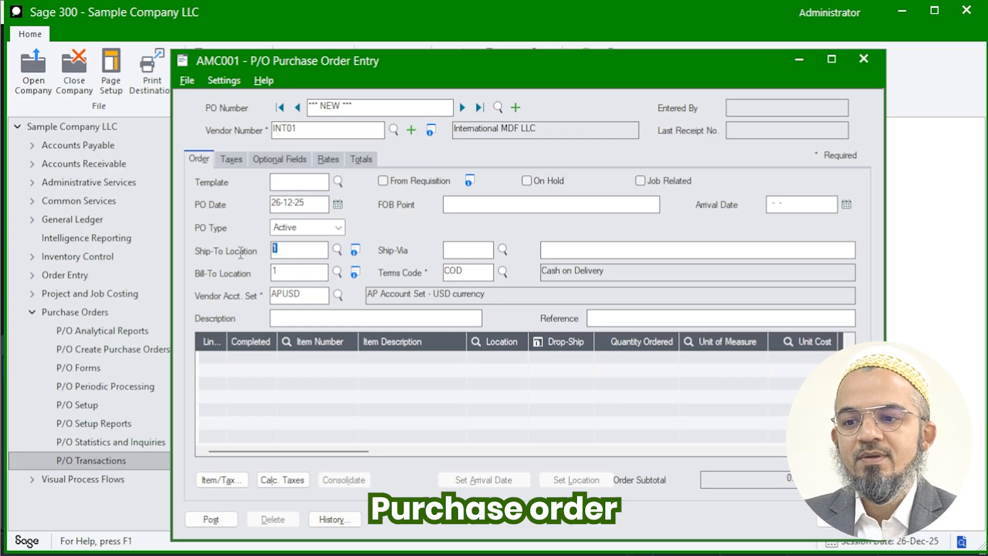
Step: Add an order line for item MDF12X4X8, the 12 mm MDF sheet, keeping its default location and drop-ship setting
click(267, 357)
click(317, 358)
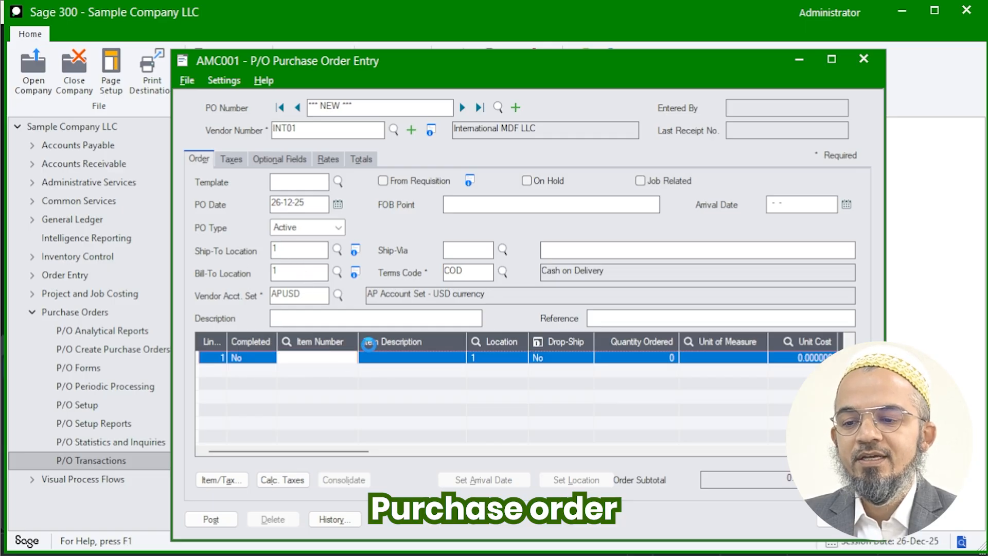
key(F5)
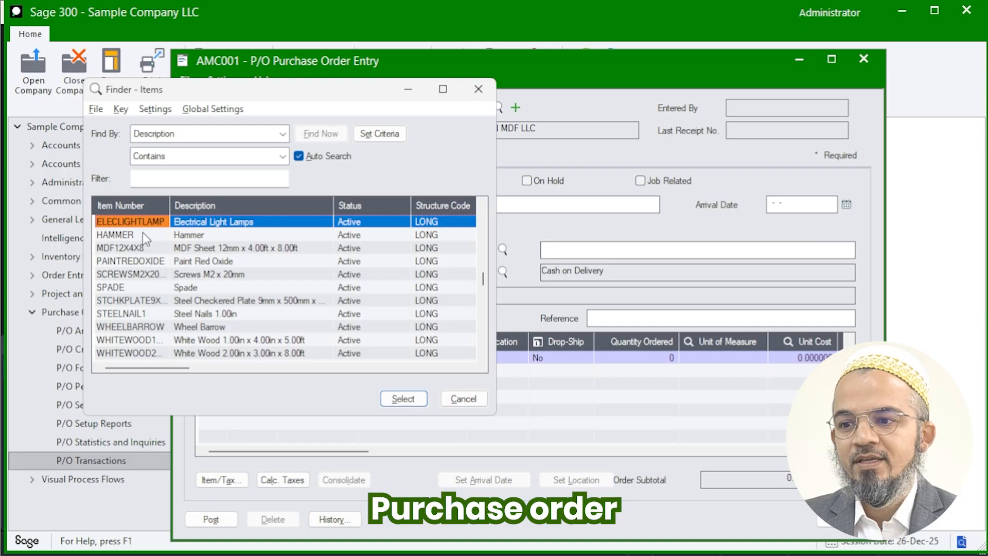
double_click(132, 249)
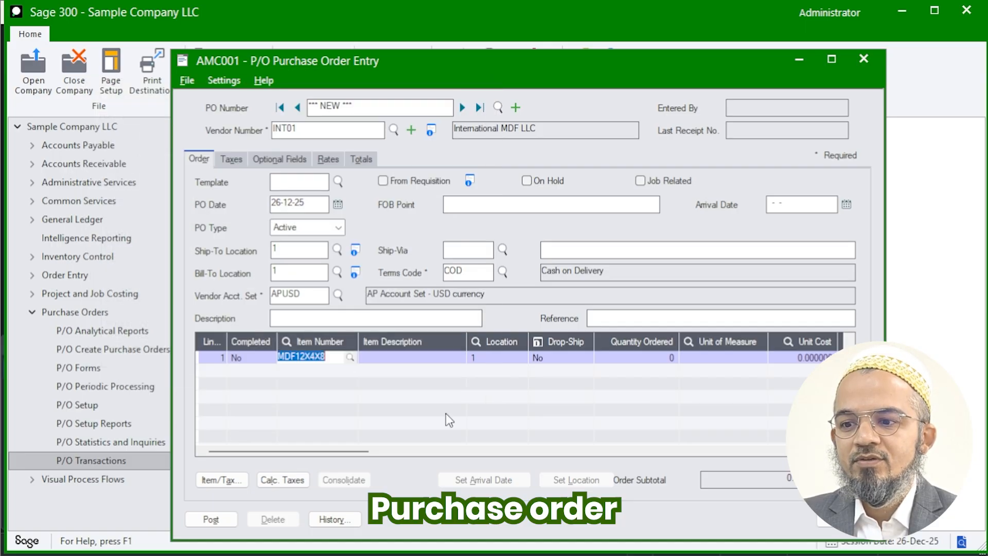
key(Tab)
key(Tab)
key(Tab)
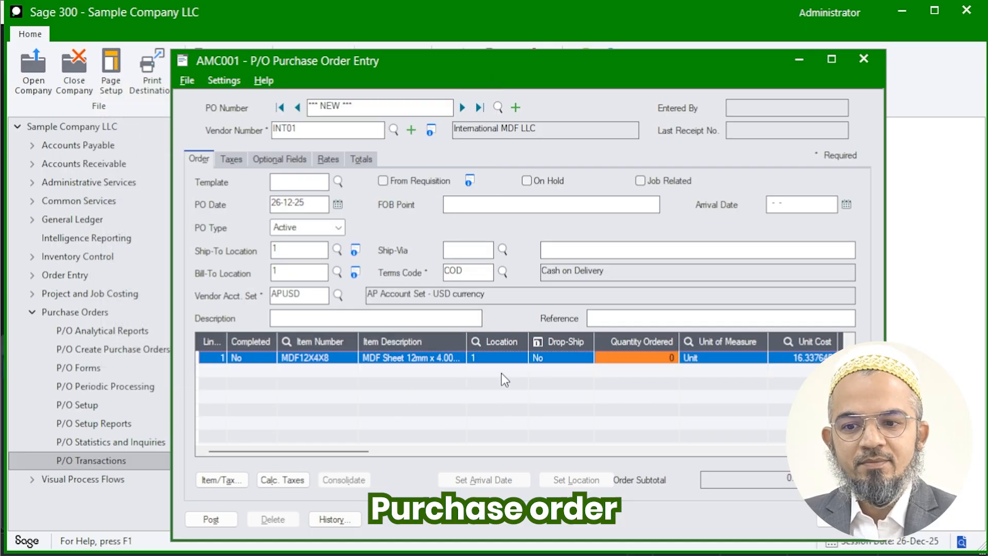
text(100)
key(Tab)
text(0)
key(Tab)
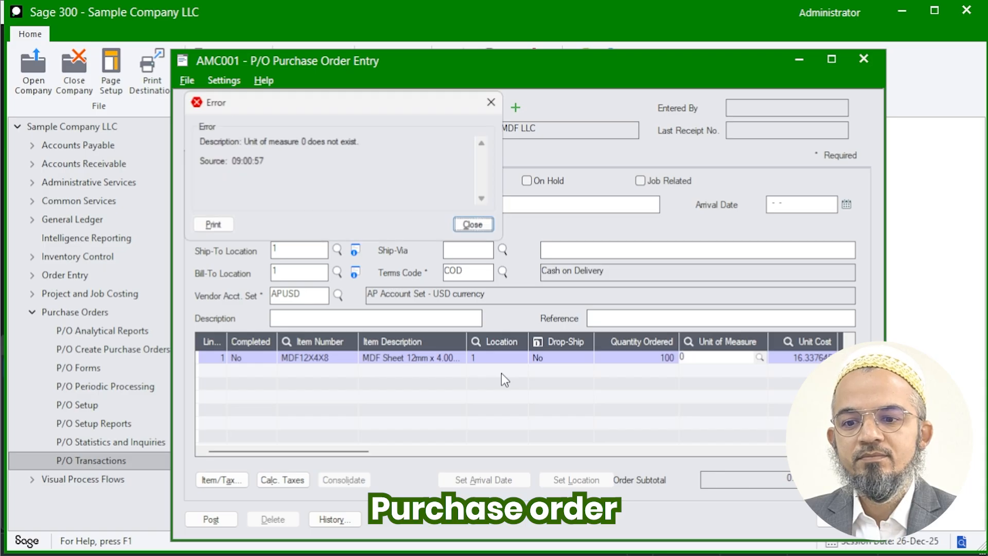
key(Return)
key(shift+Tab)
Step: Set the MDF sheet line's ordered quantity to 1000 and its unit cost to 12
text(1000)
key(Tab)
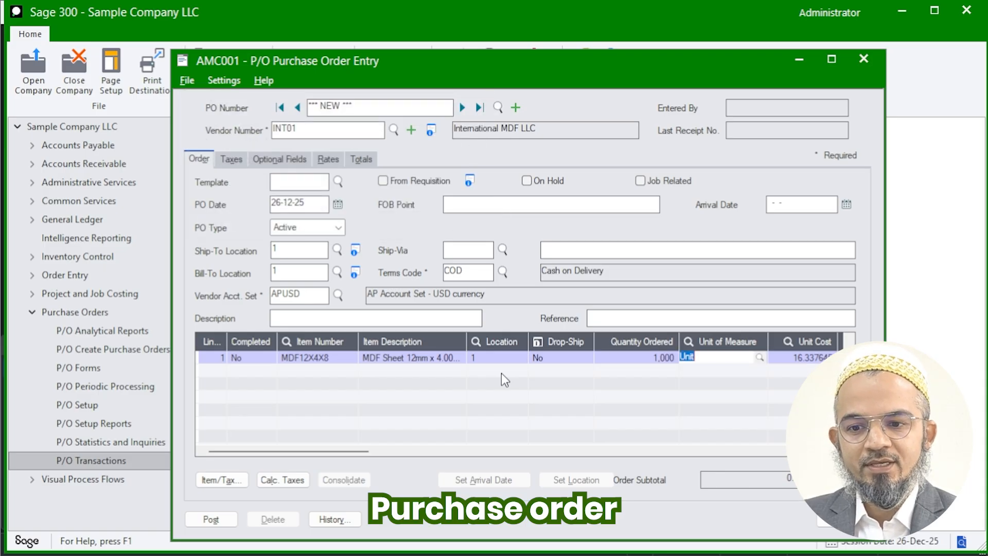
key(Tab)
text(12)
key(Tab)
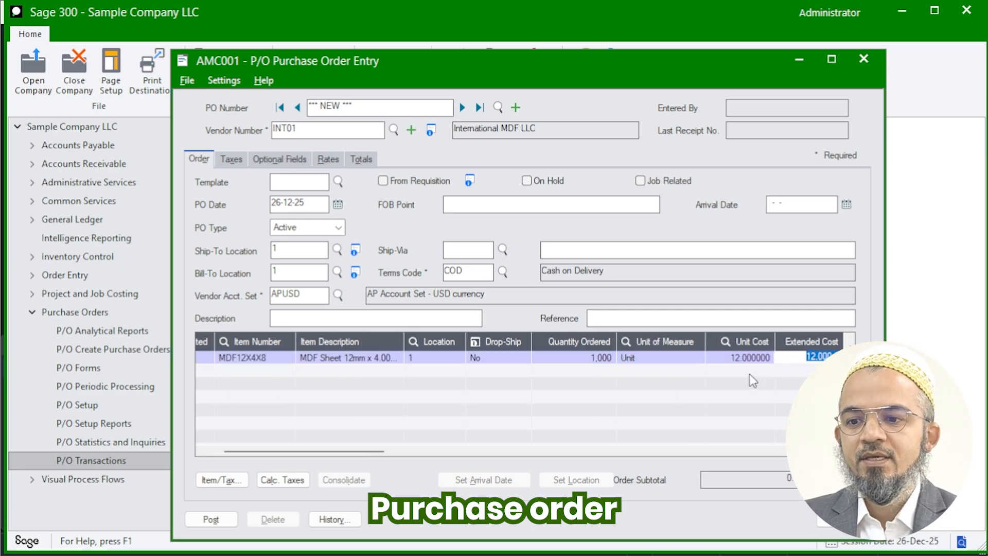
Step: Review the order's taxes and set the value of the IGTC optional field to Y
click(234, 163)
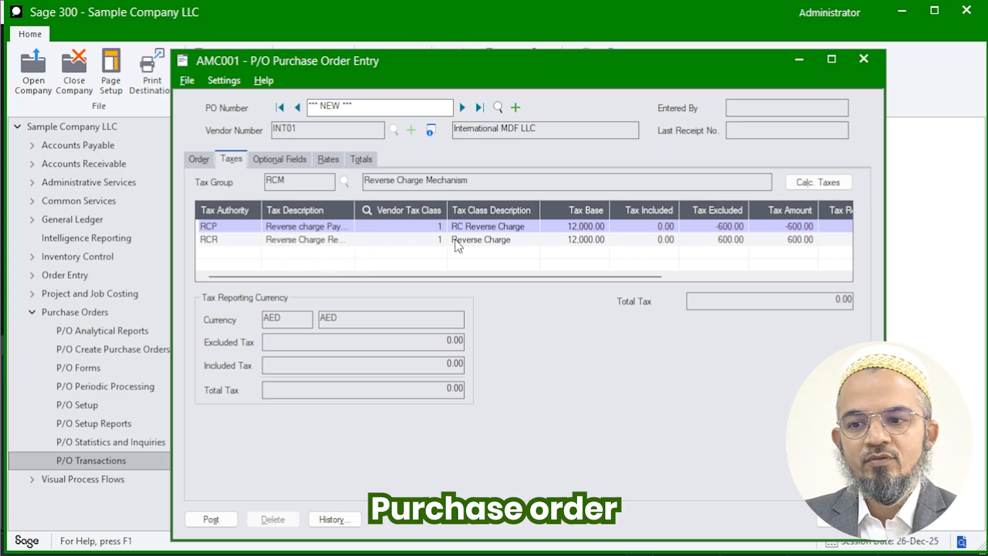
click(285, 161)
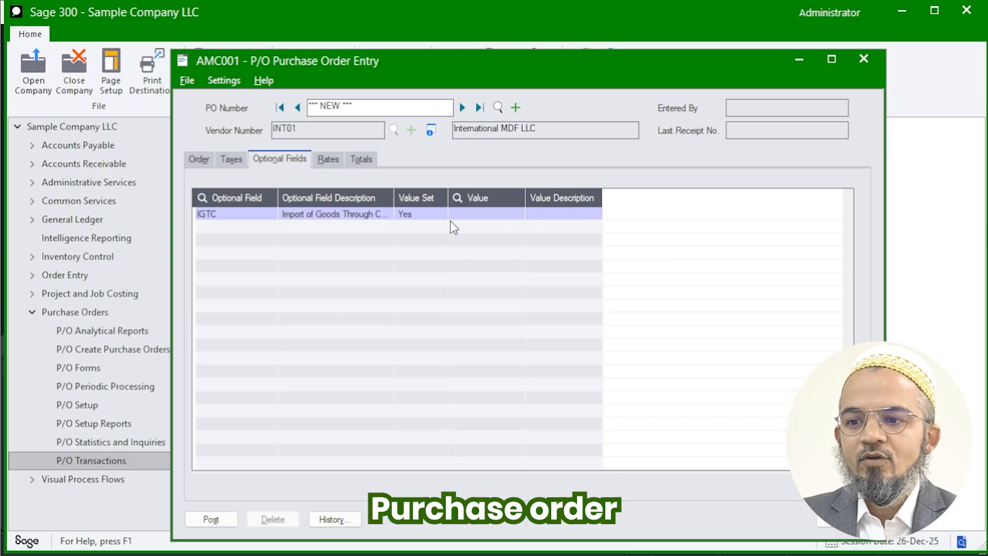
click(463, 216)
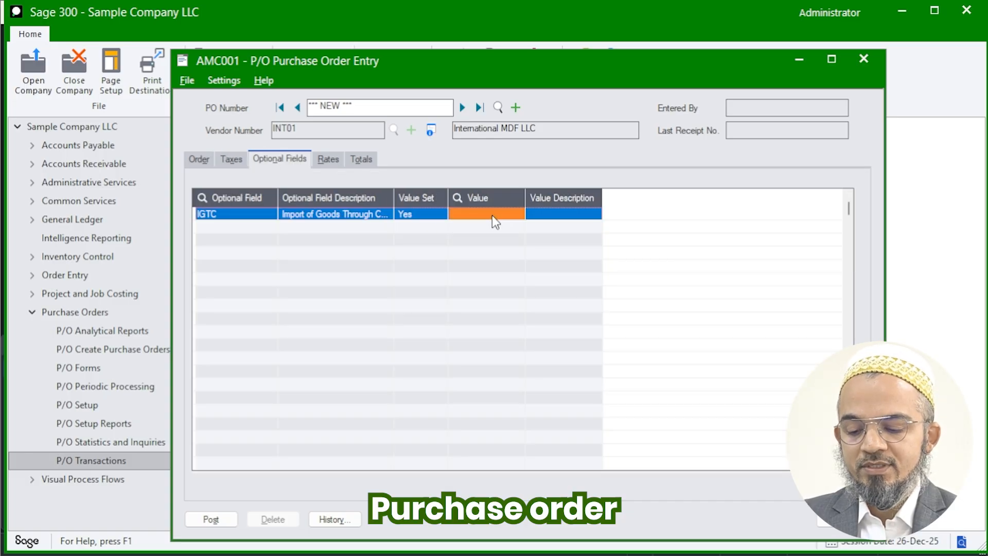
text(Y)
Step: Examine the purchase order's exchange rates and totals
click(329, 161)
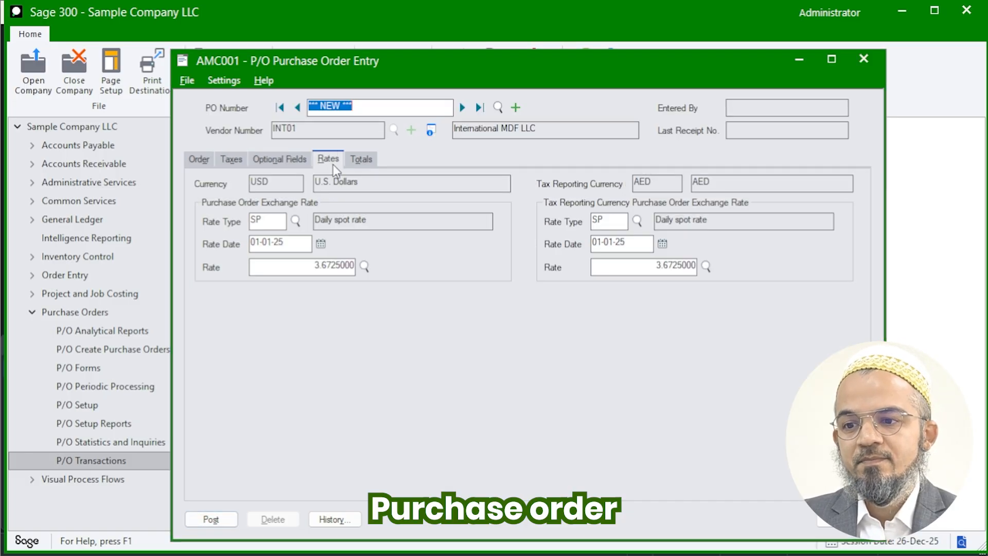
drag(287, 265, 378, 267)
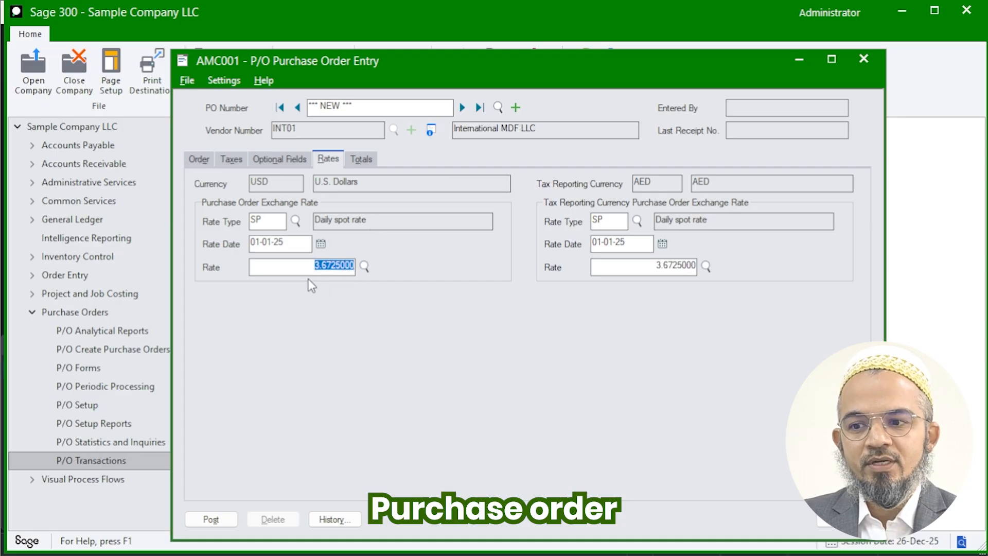
click(362, 159)
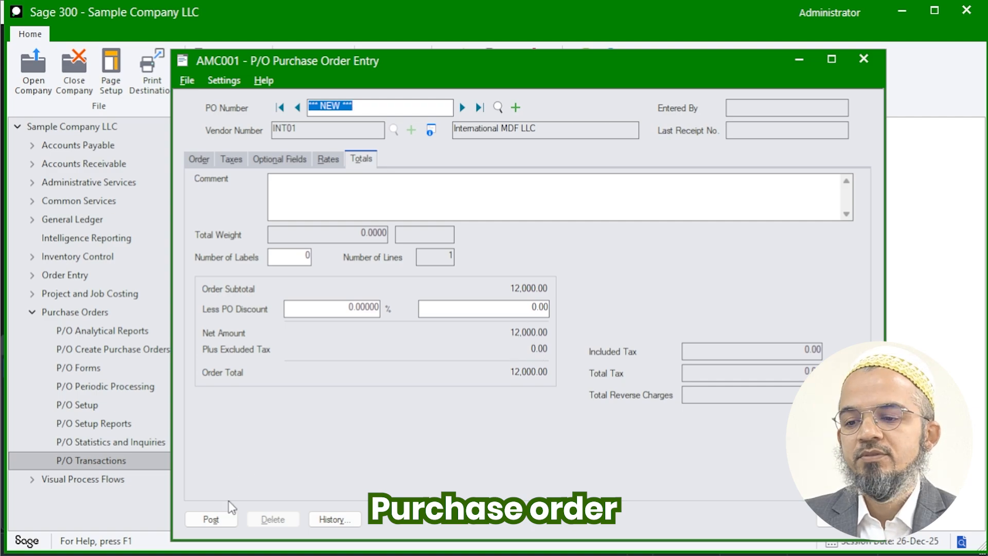
Step: Post the purchase order without printing it and close the purchase order entry form
click(219, 521)
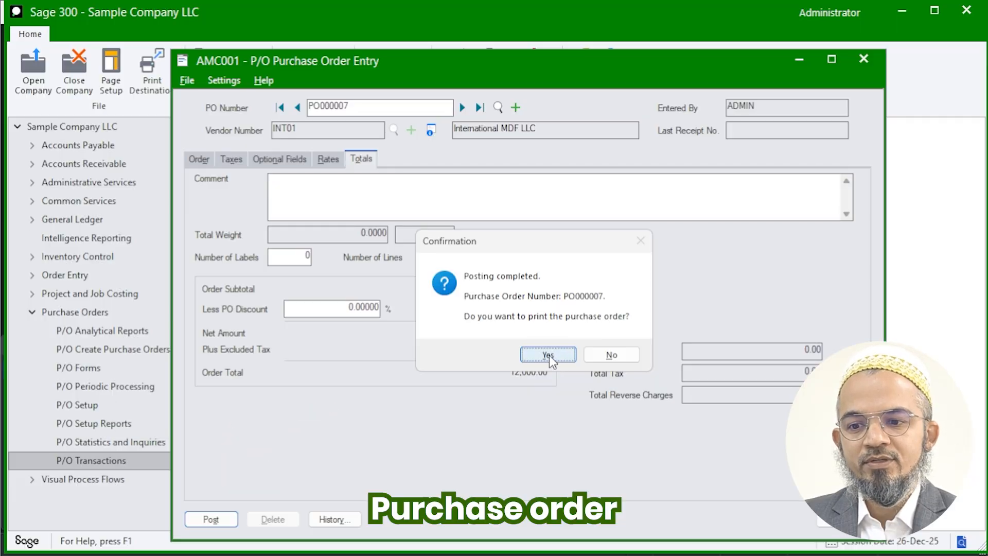
click(608, 357)
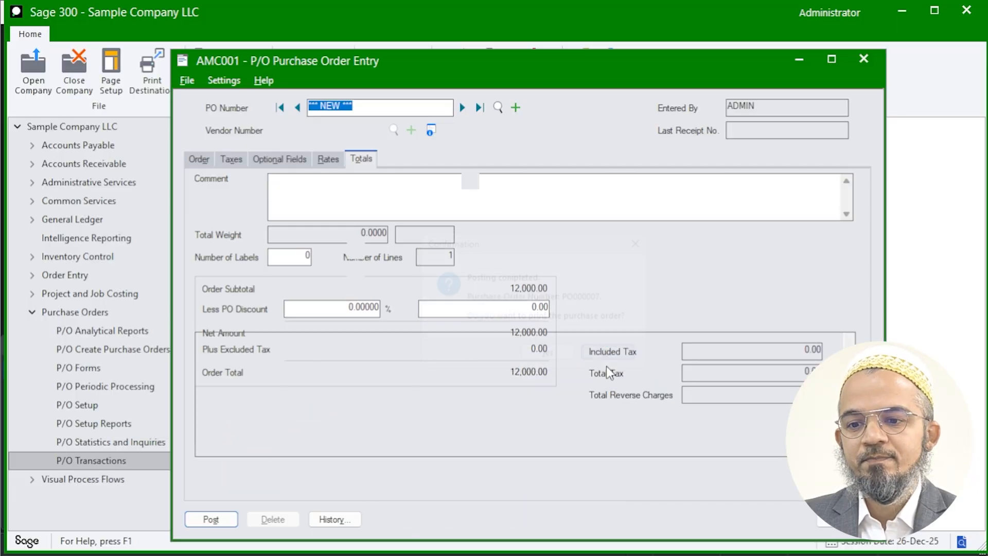
click(846, 522)
click(435, 399)
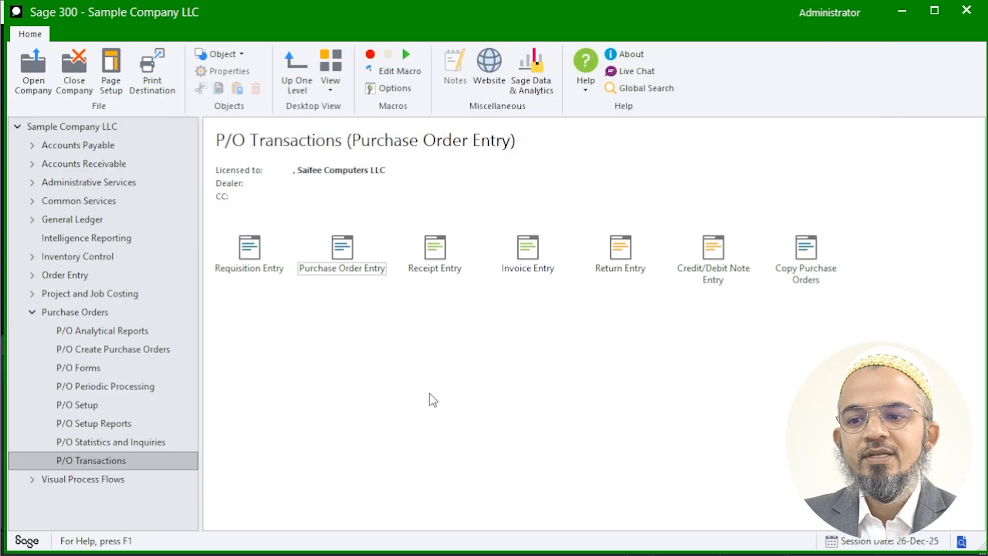
Step: Start a new receipt against the International MDF LLC purchase order and receive all its ordered quantities
double_click(435, 271)
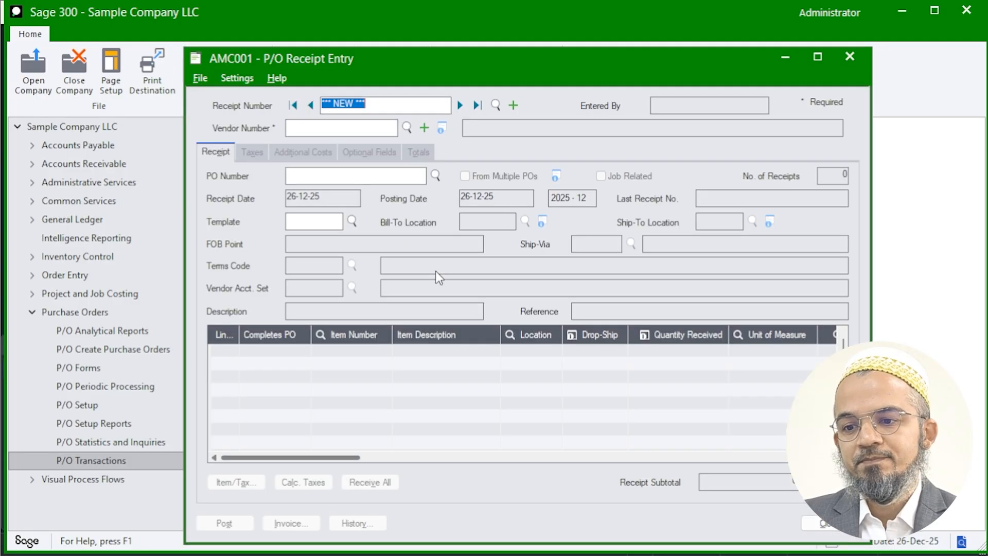
click(338, 129)
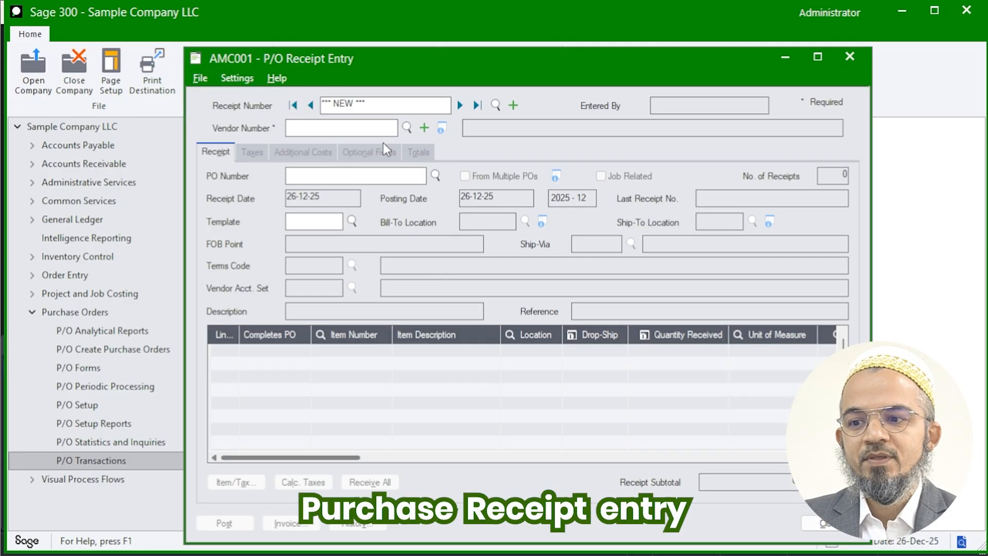
click(435, 175)
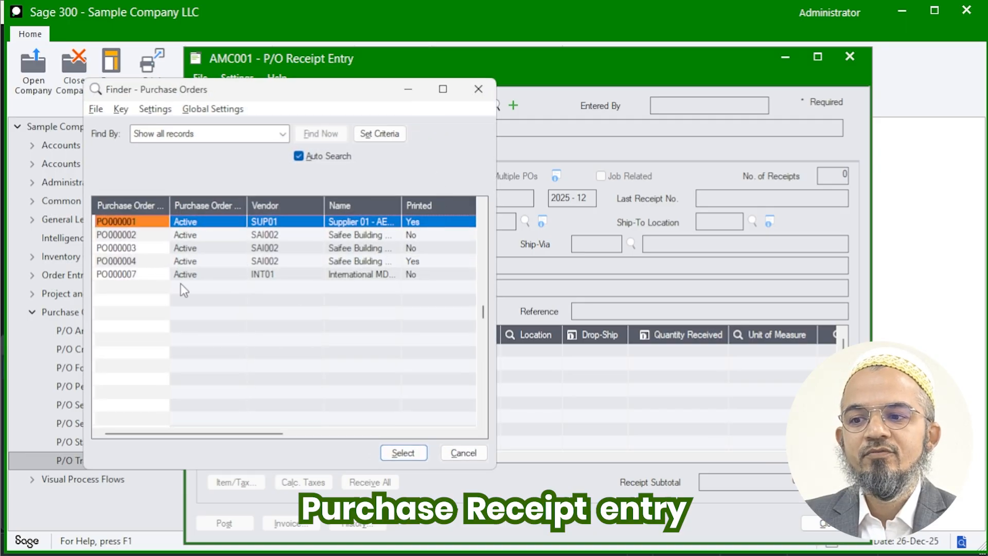
double_click(138, 274)
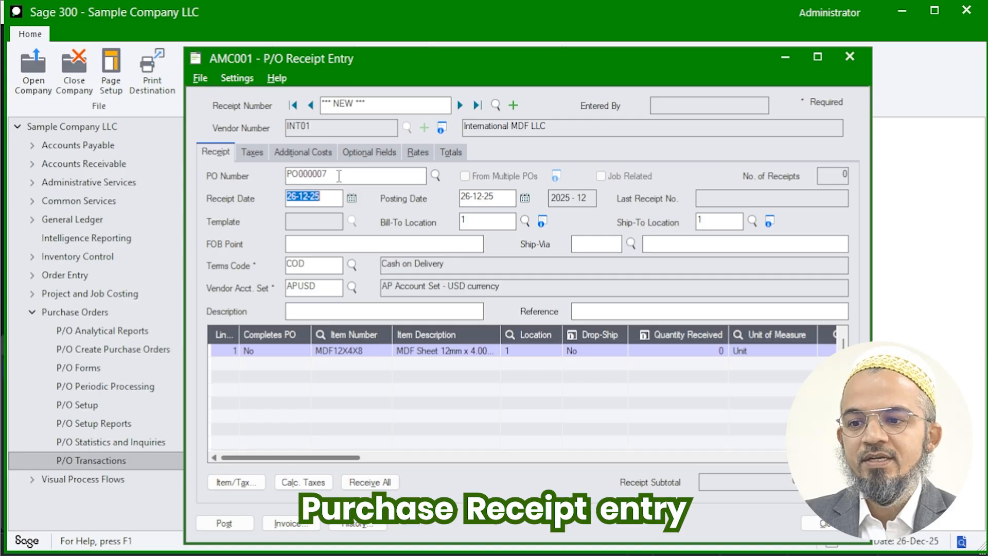
click(339, 176)
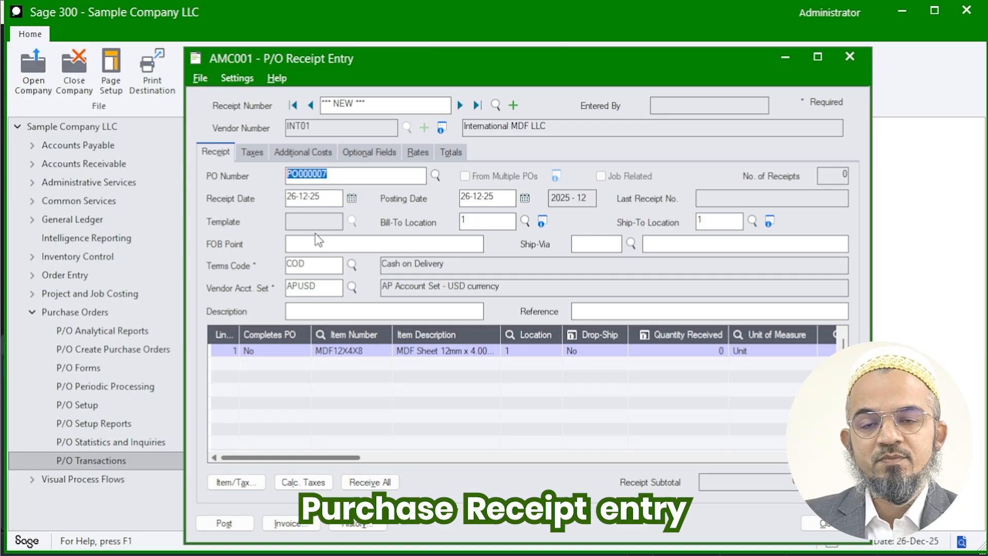
click(330, 353)
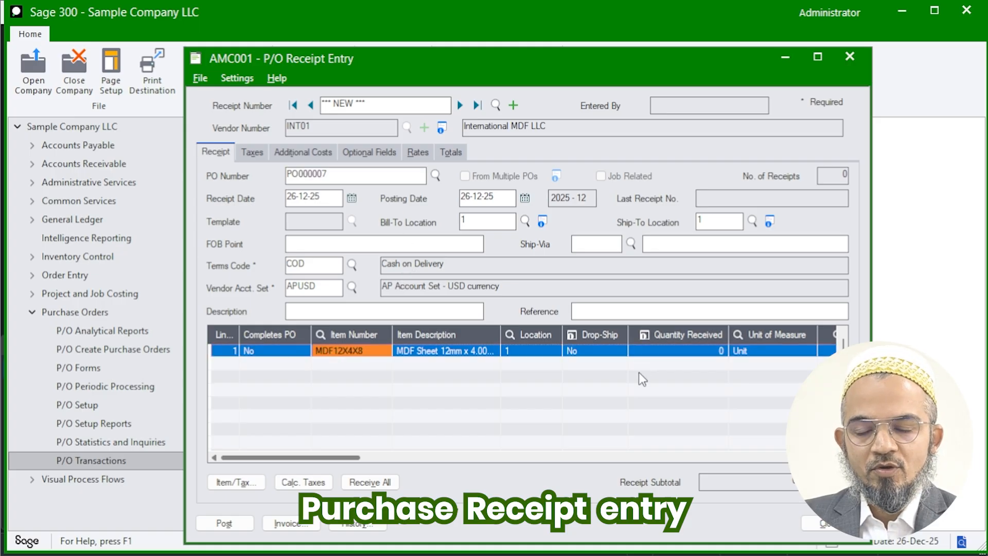
click(376, 482)
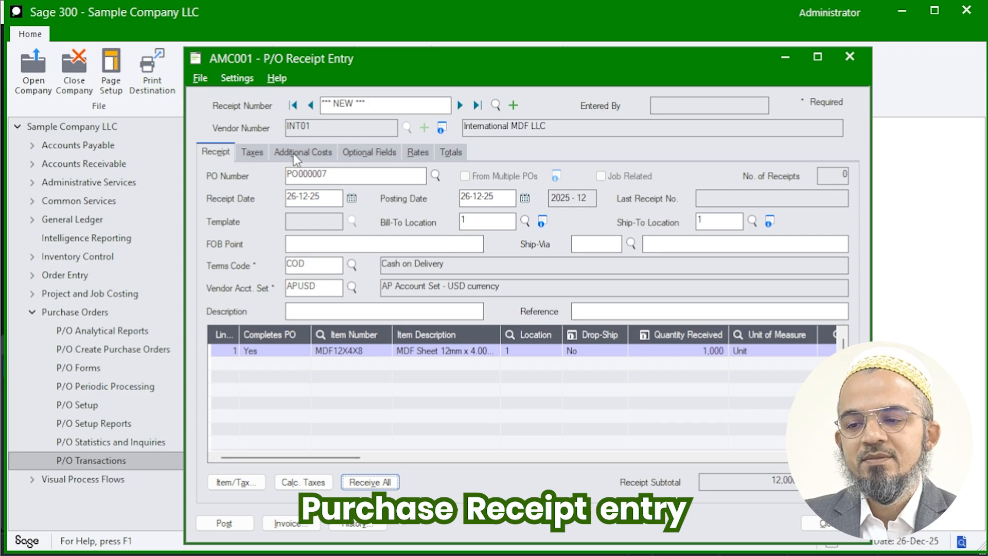
Step: Add vendor CUS01, Customs Department, as an additional cost vendor on the receipt
click(309, 152)
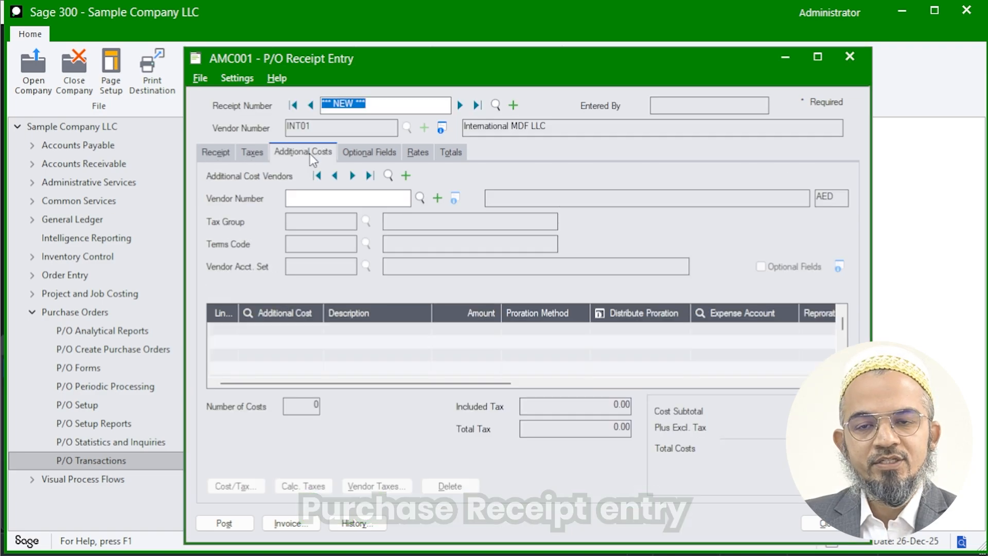
click(313, 198)
click(421, 199)
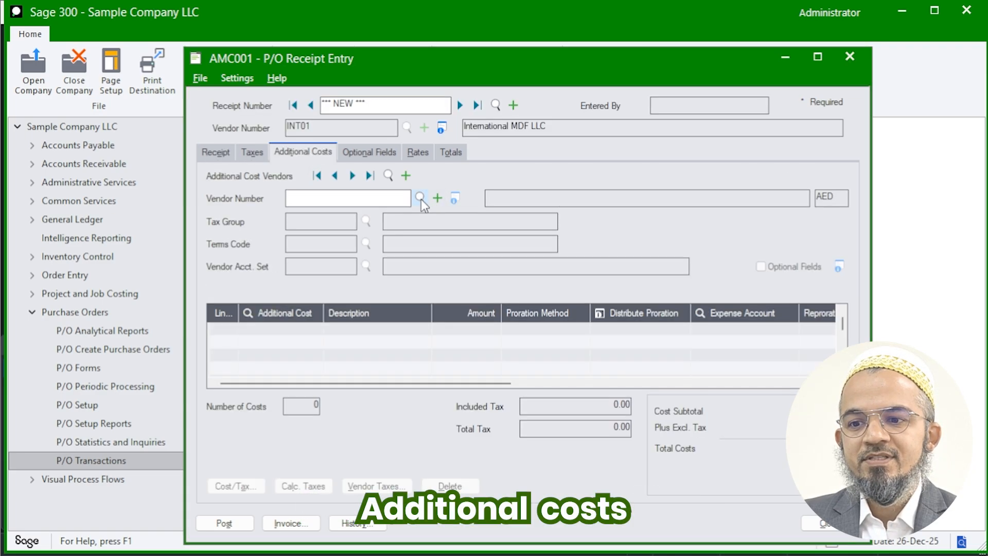
double_click(201, 236)
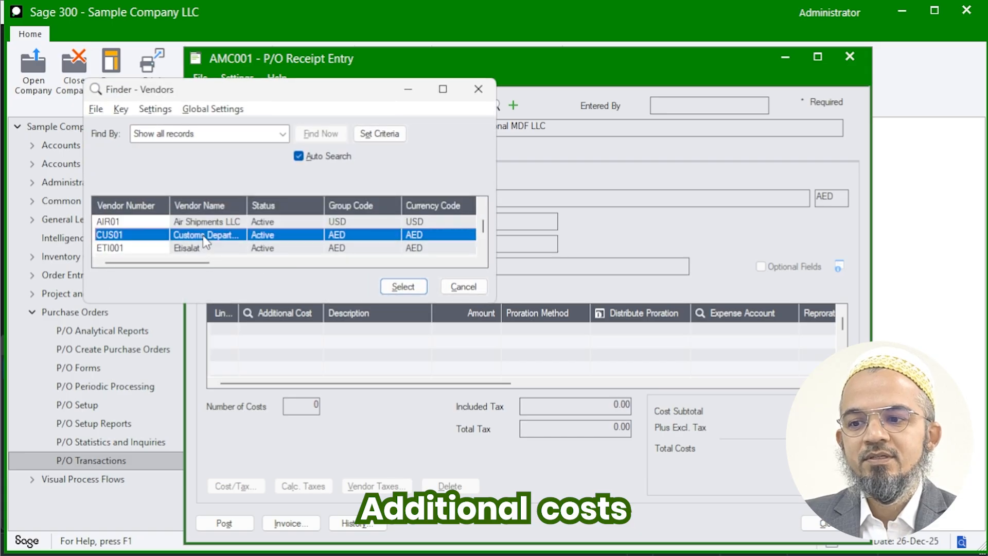
Step: Add the CD Customs Duty cost to the Customs Department vendor with an amount of 600.00
click(292, 333)
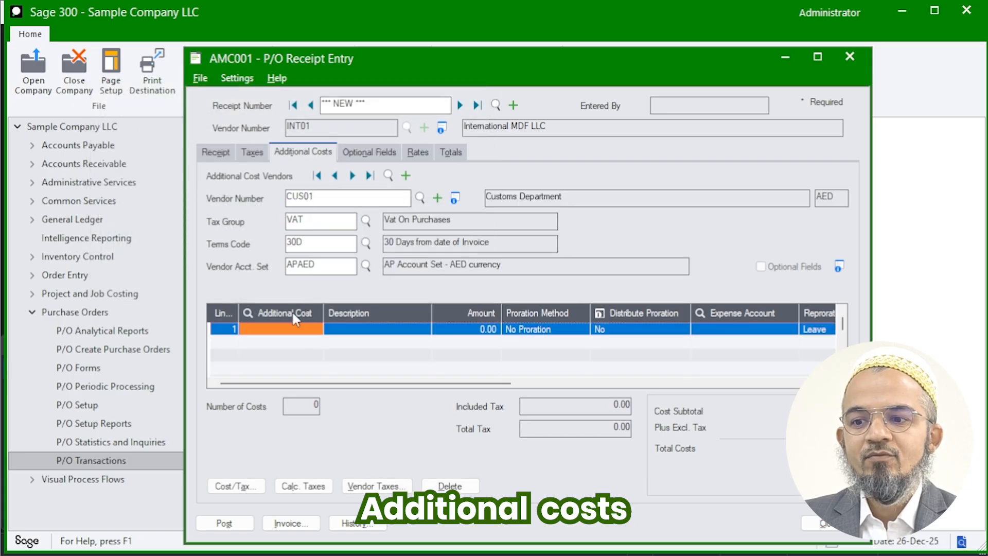
click(312, 329)
click(315, 329)
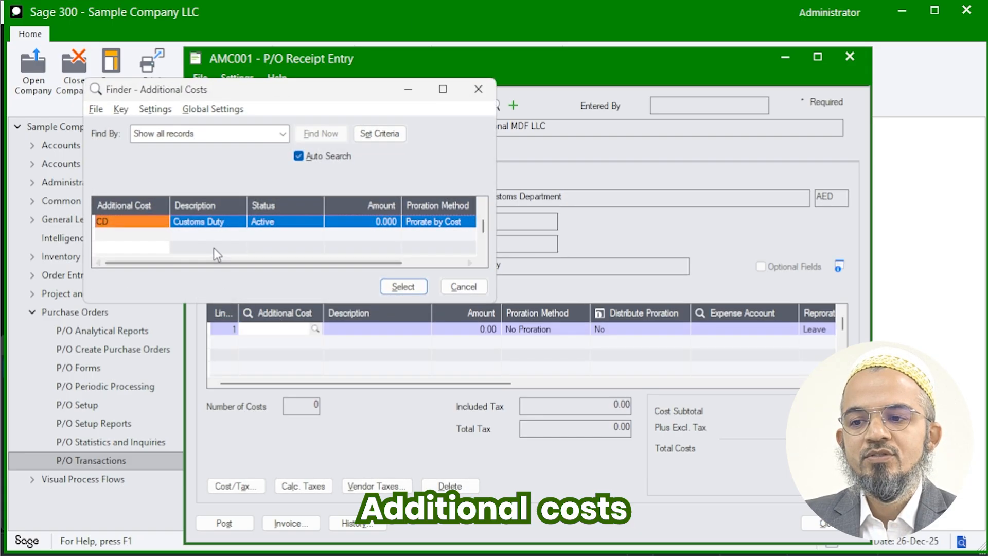
double_click(198, 222)
key(Tab)
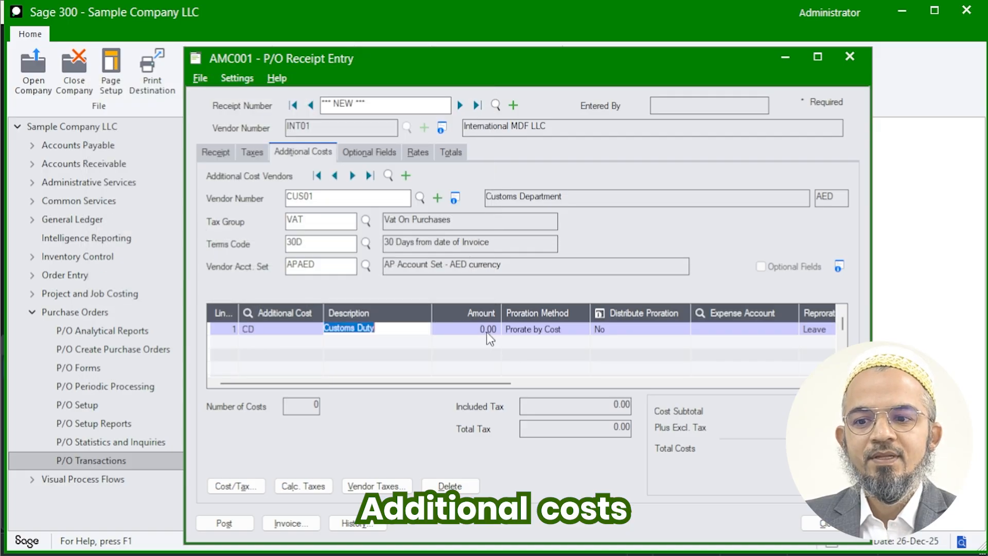
click(488, 332)
text(600)
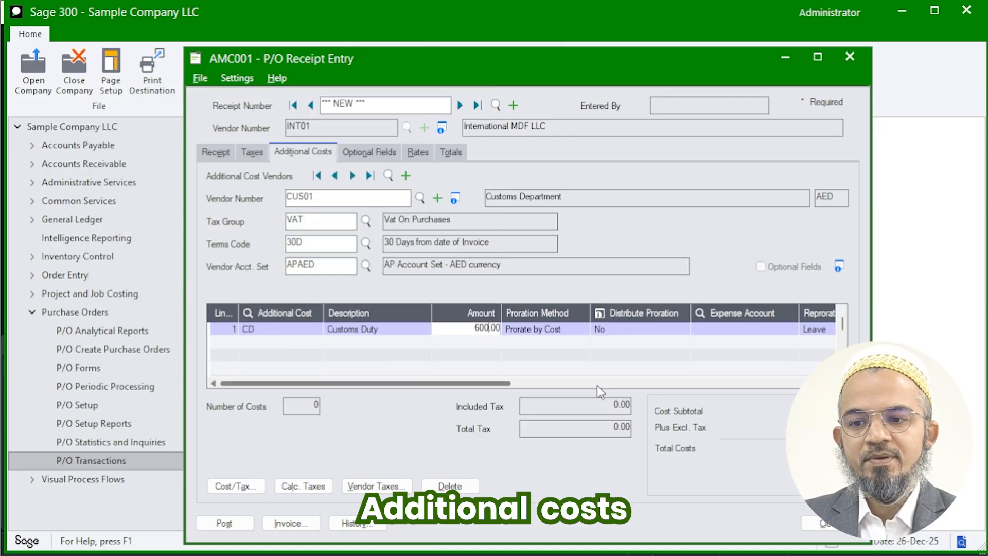
key(Tab)
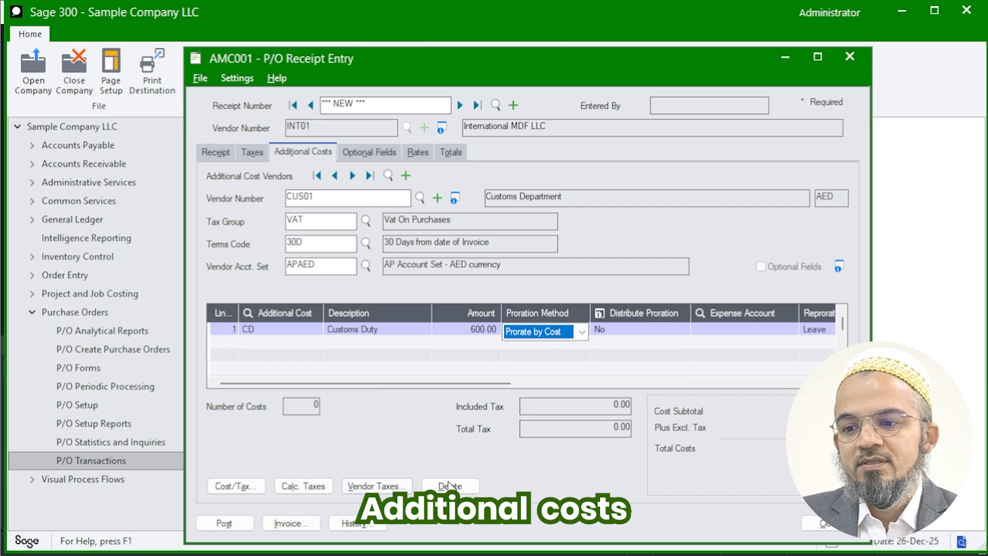
Step: Create a second additional cost vendor on the receipt using AIR01, Air Shipments LLC
click(406, 176)
click(420, 199)
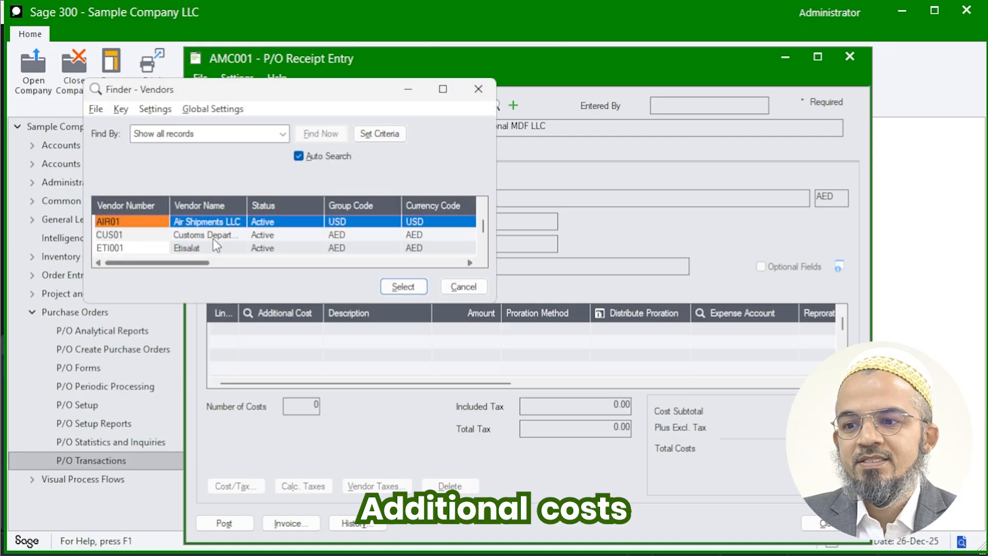
double_click(206, 221)
click(483, 222)
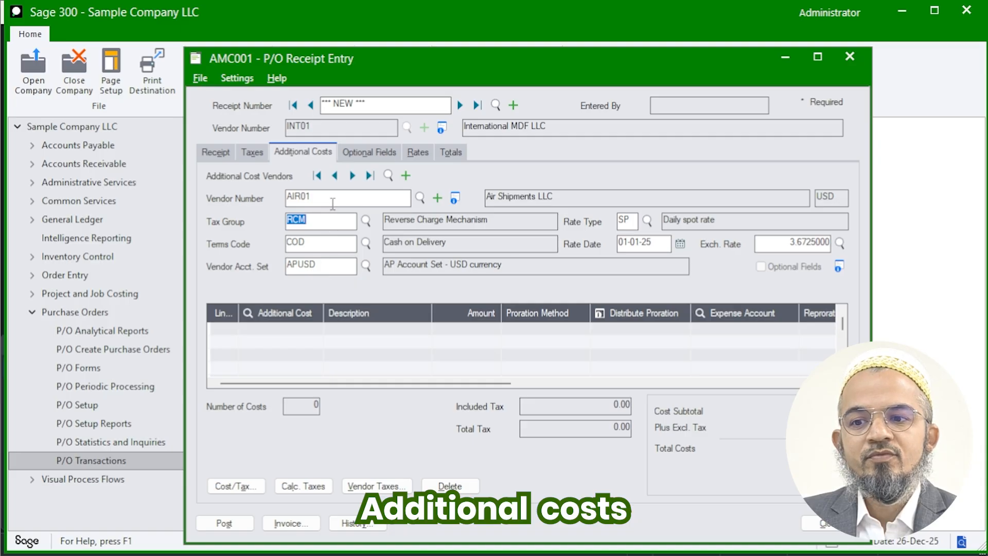
Step: Add a cost line for AIRUSD, Air Freight in USD, under the Air Shipments LLC vendor
click(290, 329)
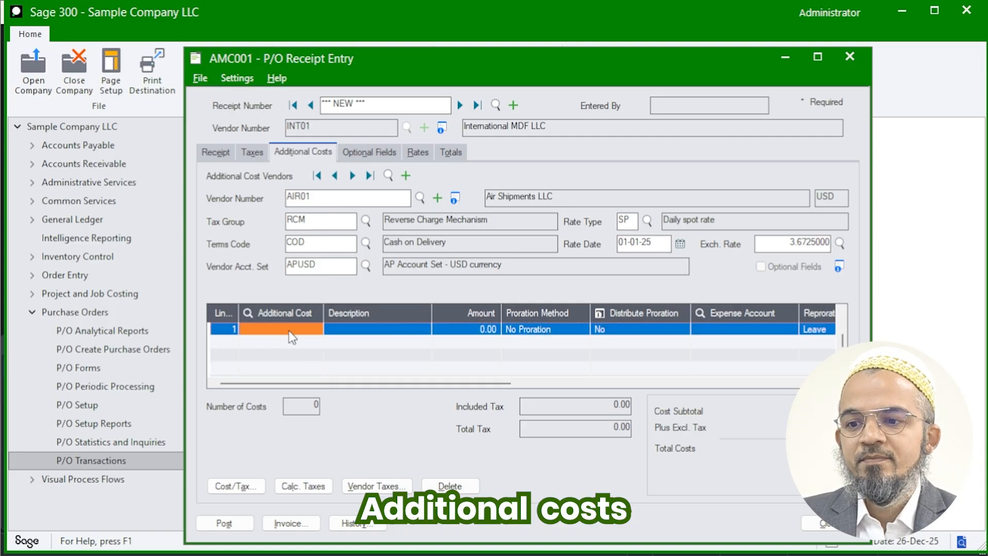
click(290, 317)
click(200, 225)
double_click(202, 227)
click(386, 334)
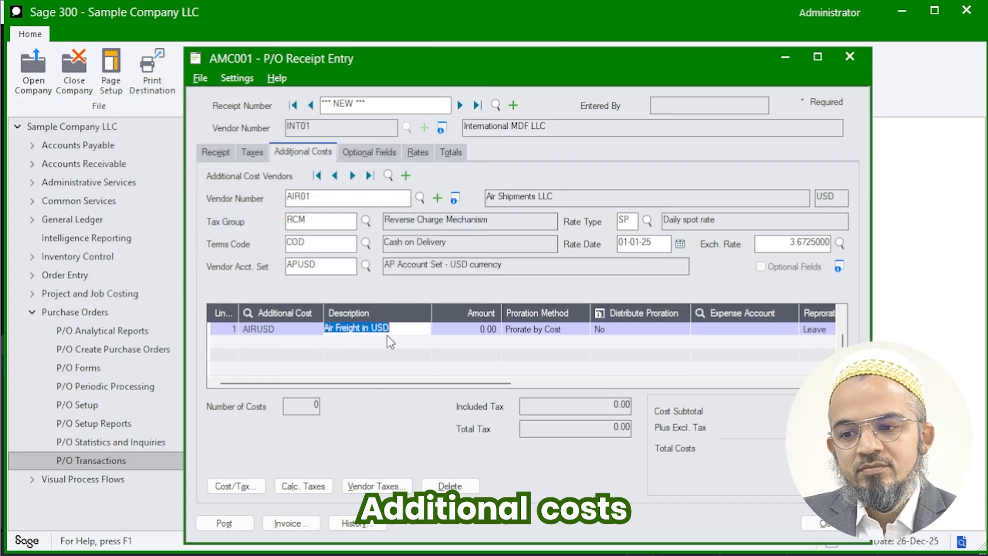
drag(370, 328, 399, 328)
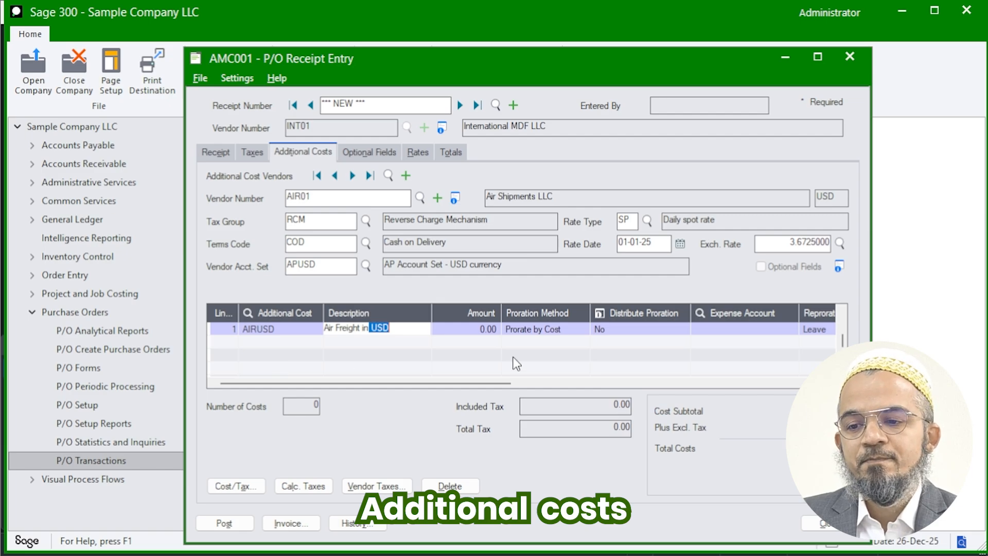
Step: Set the air freight cost's amount to 500.00 and its proration method to Prorate by Cost
key(Tab)
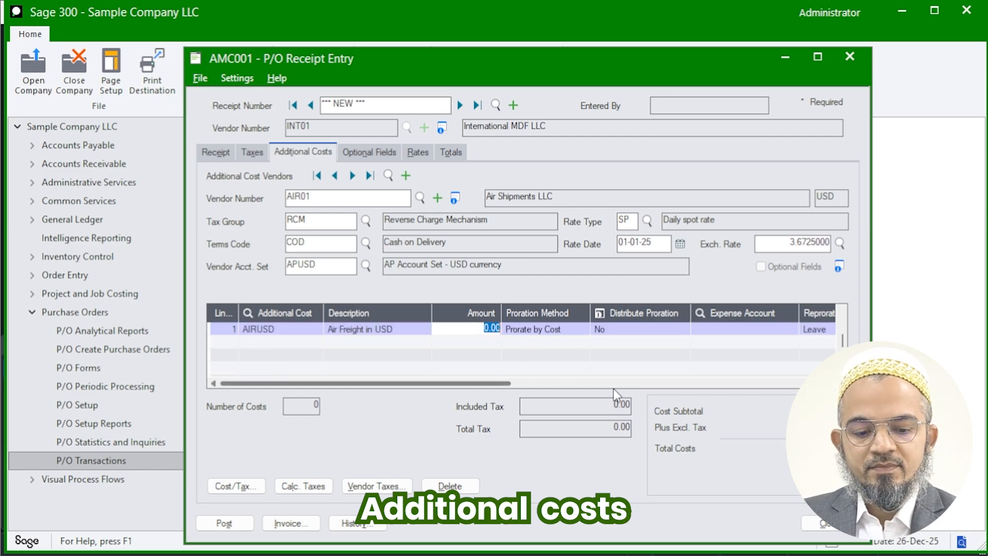
text(500)
key(Tab)
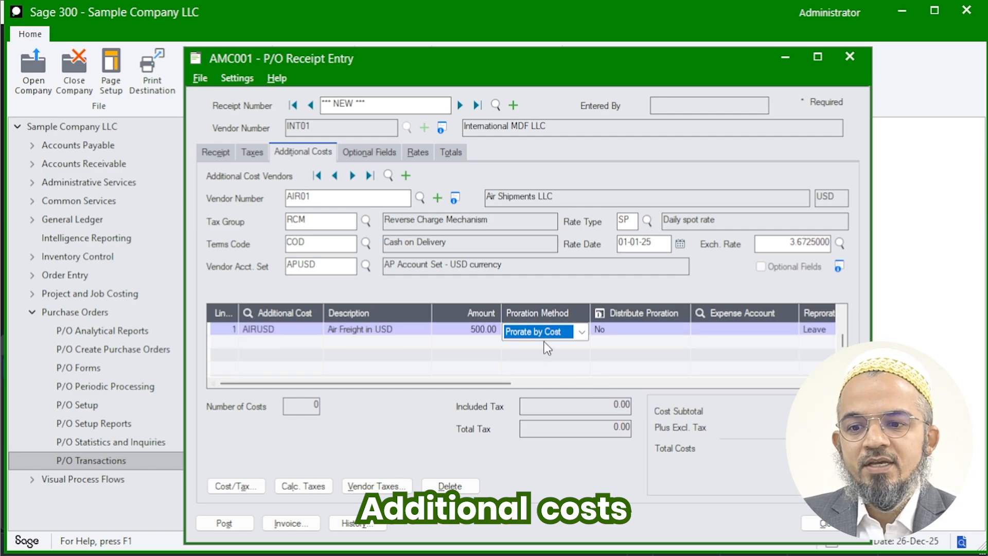
click(570, 334)
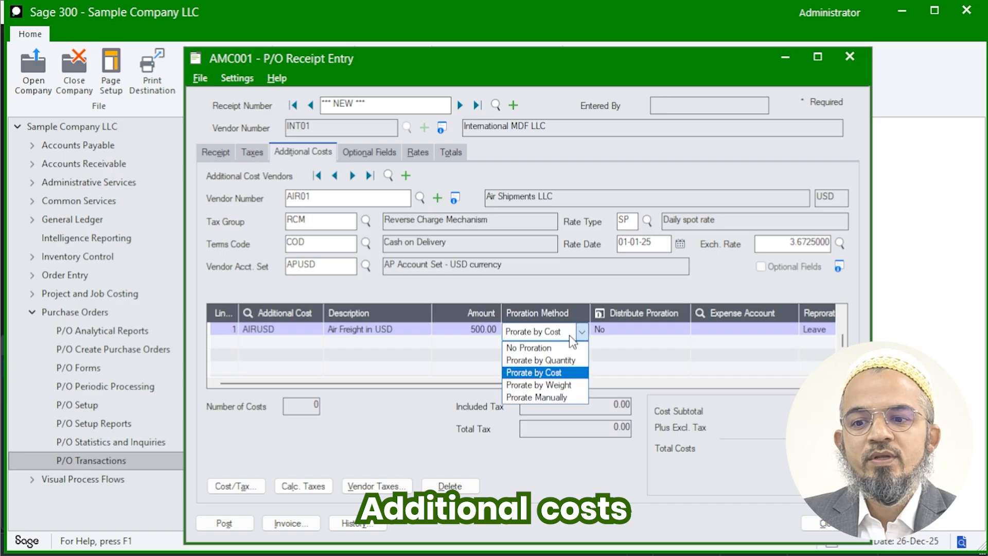
click(571, 372)
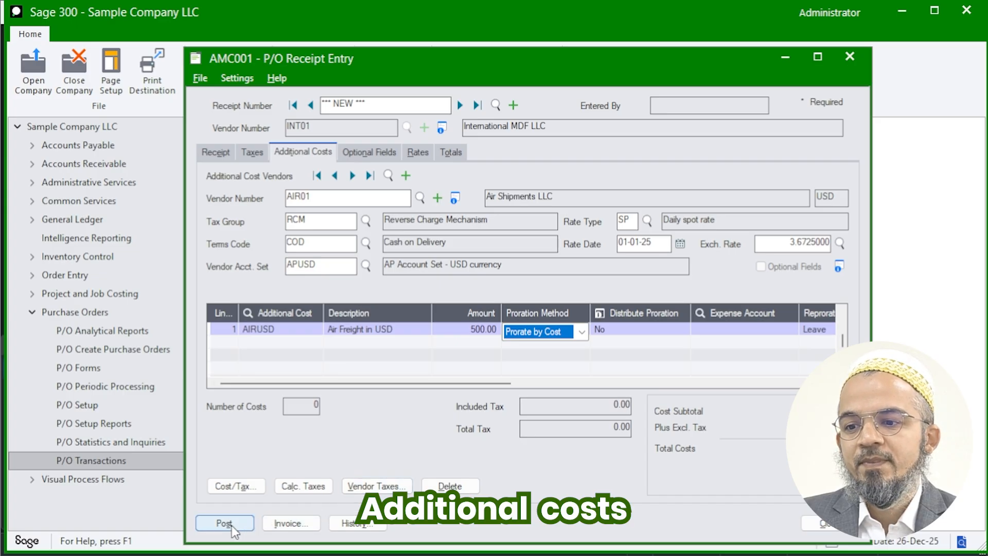
Step: Review the receipt's optional fields, exchange rates and totals
click(375, 151)
click(423, 152)
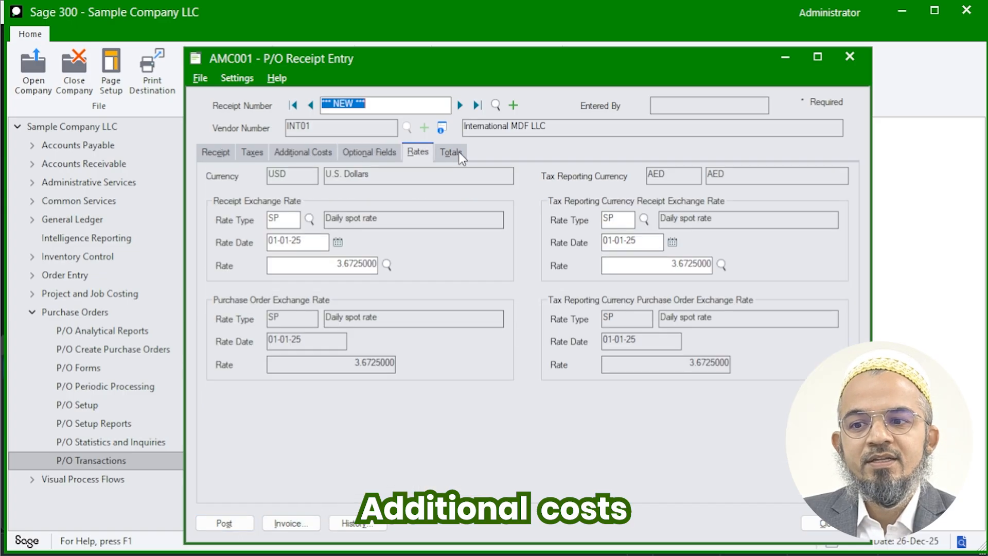
click(458, 151)
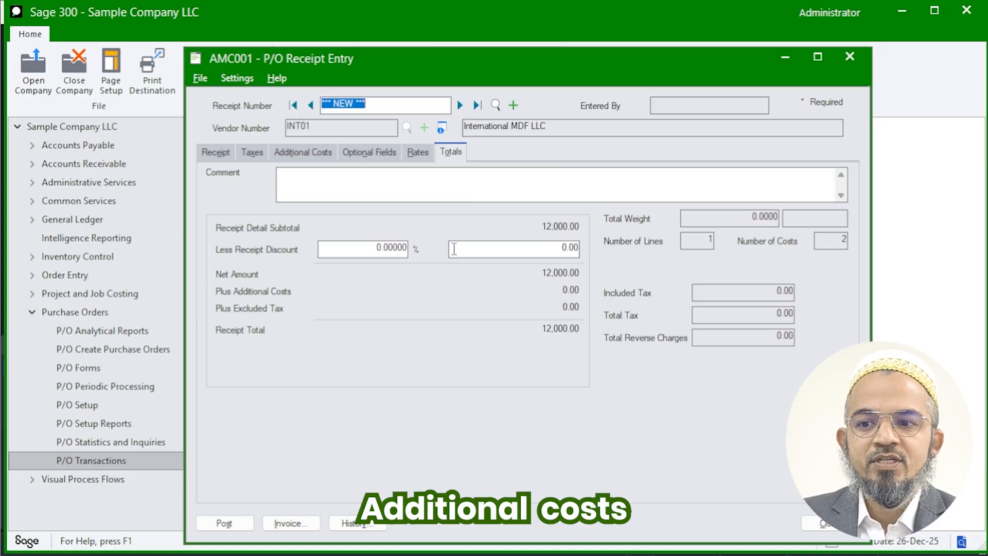
Step: Post the receipt without printing it and close the receipt entry form
click(225, 523)
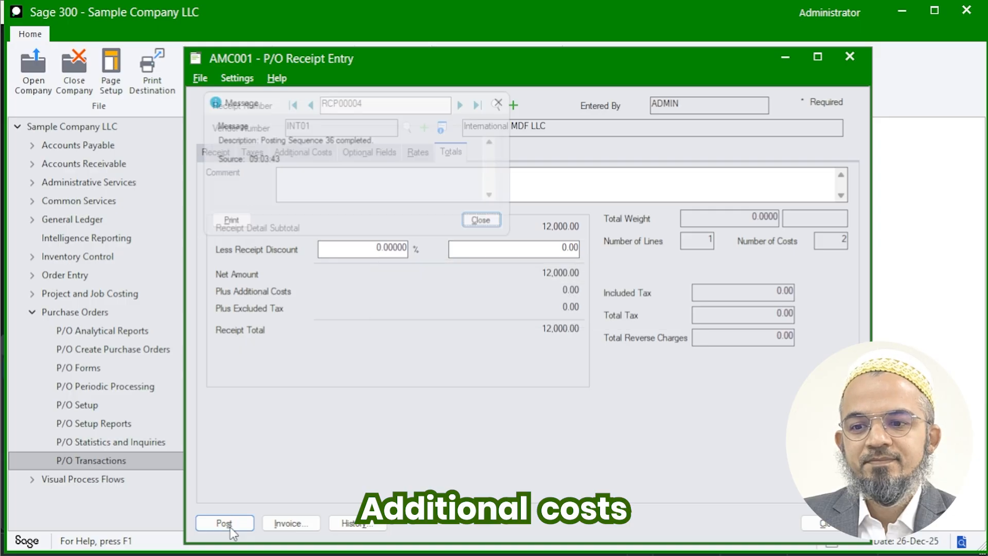
drag(269, 146, 377, 140)
click(333, 175)
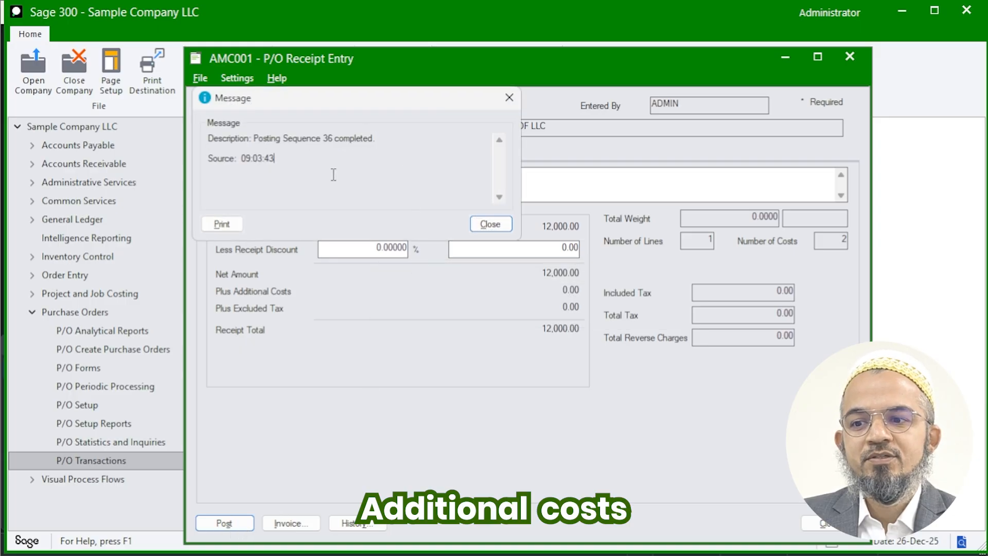
click(490, 224)
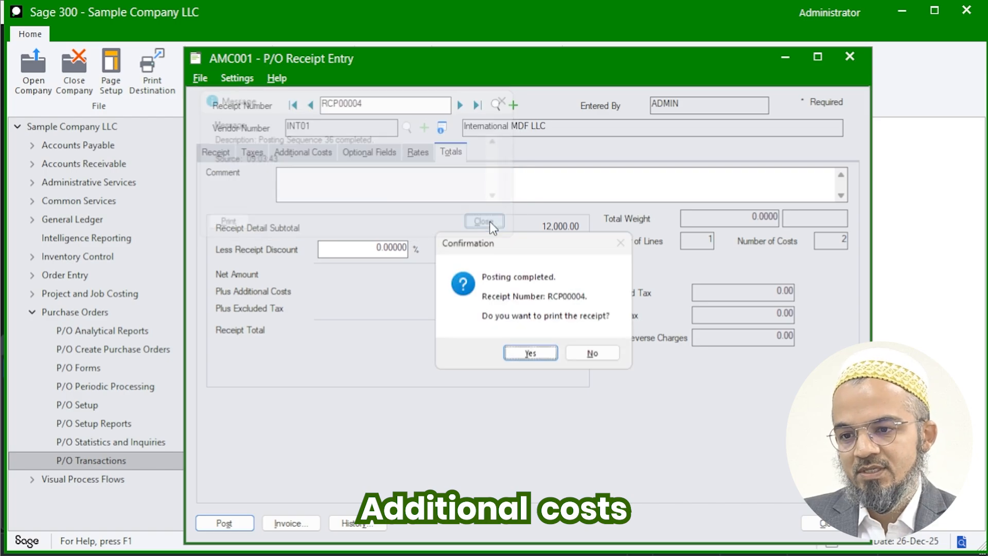
click(531, 355)
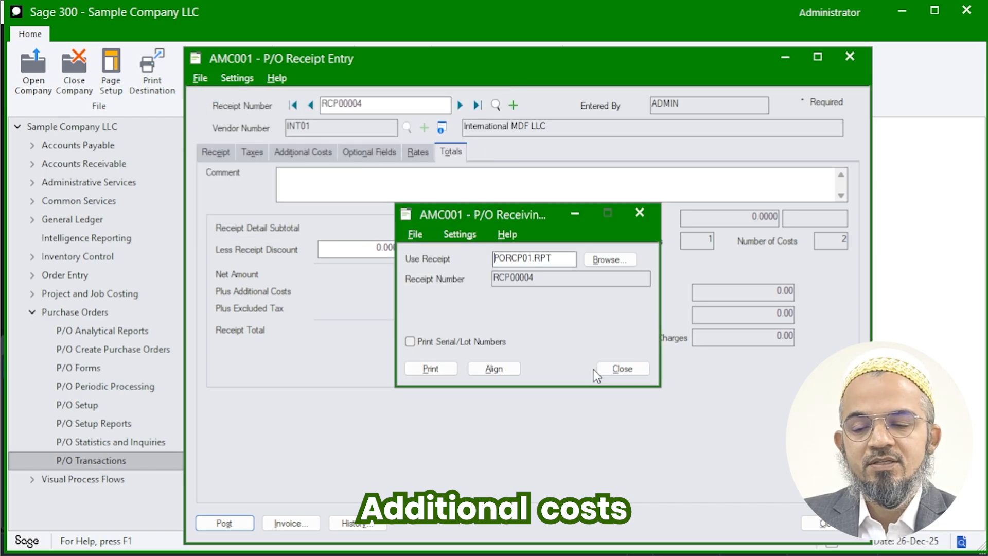
click(615, 370)
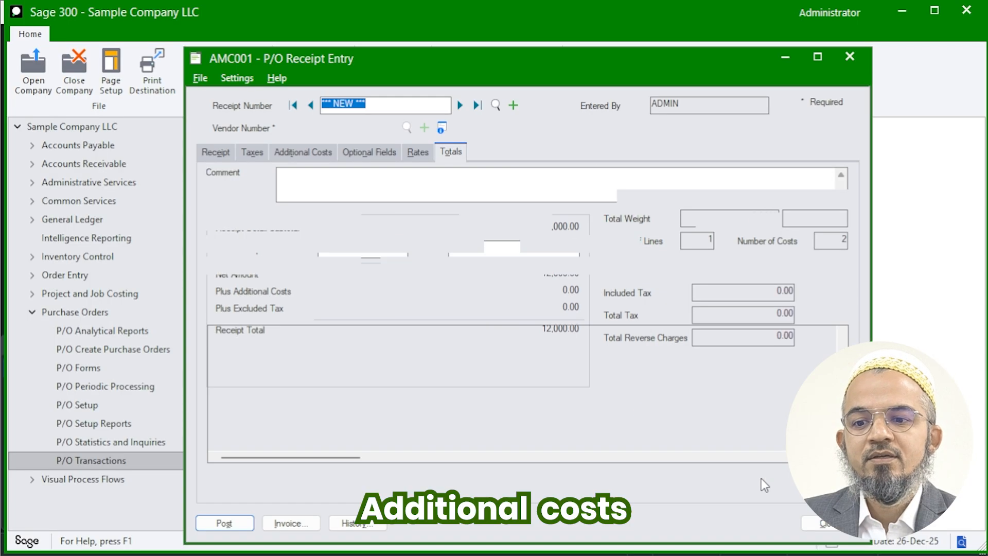
click(819, 523)
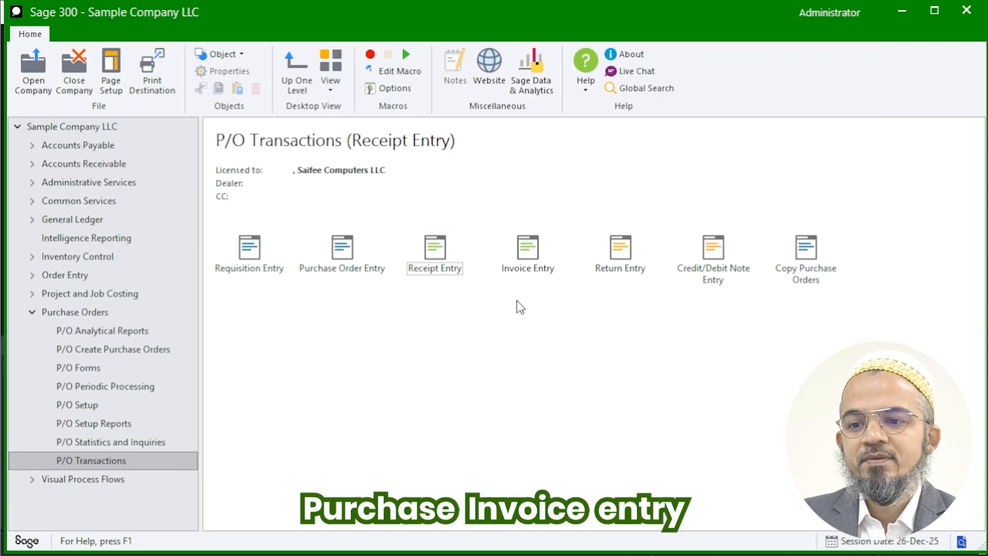
Step: Start a new purchase invoice numbered INT0234 against the International MDF LLC receipt
click(526, 270)
double_click(524, 268)
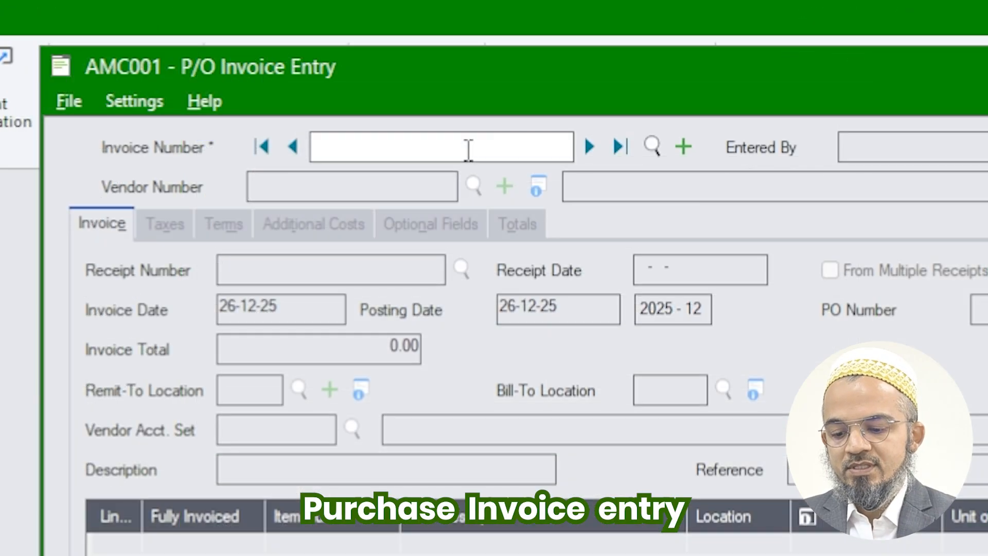
text(INT0234)
key(Tab)
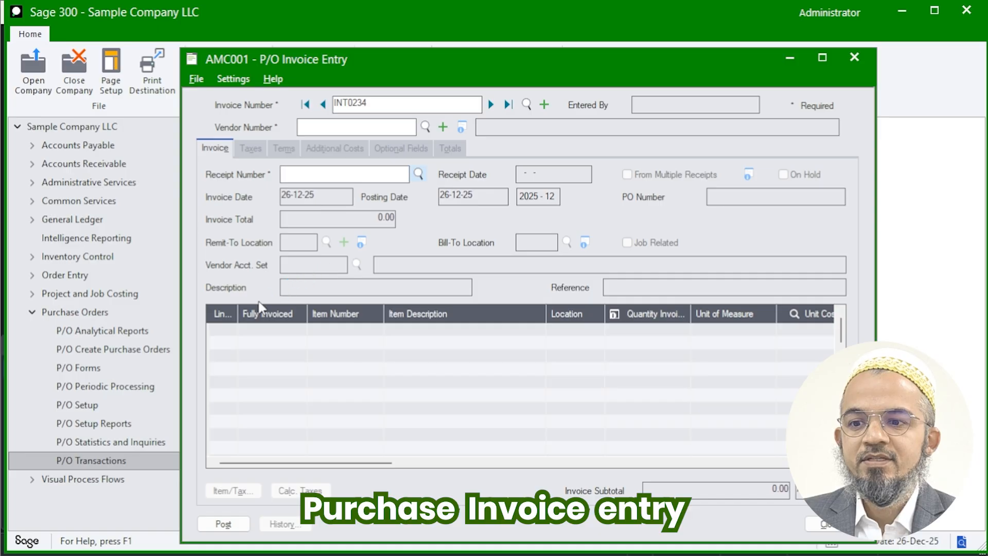
scroll(177, 249, down, 1)
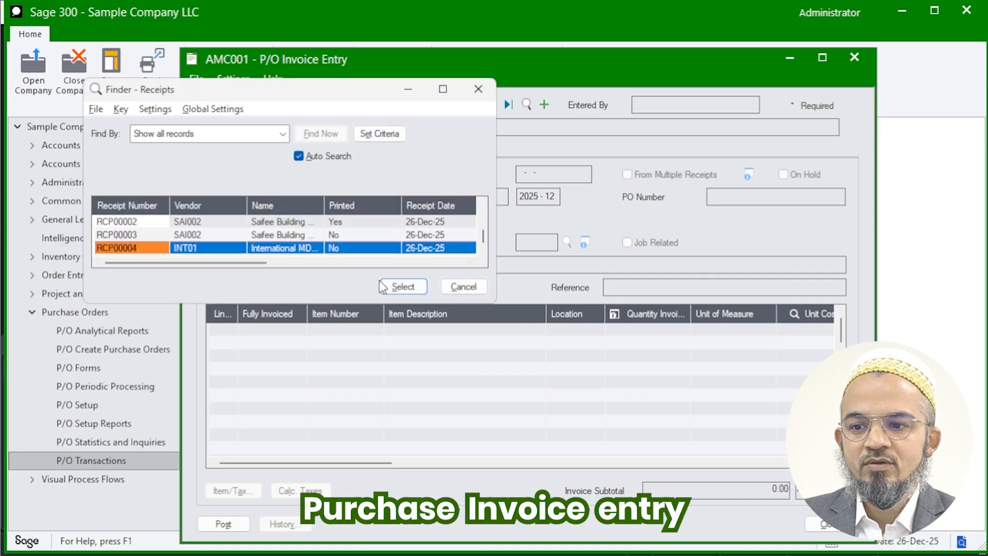
click(409, 286)
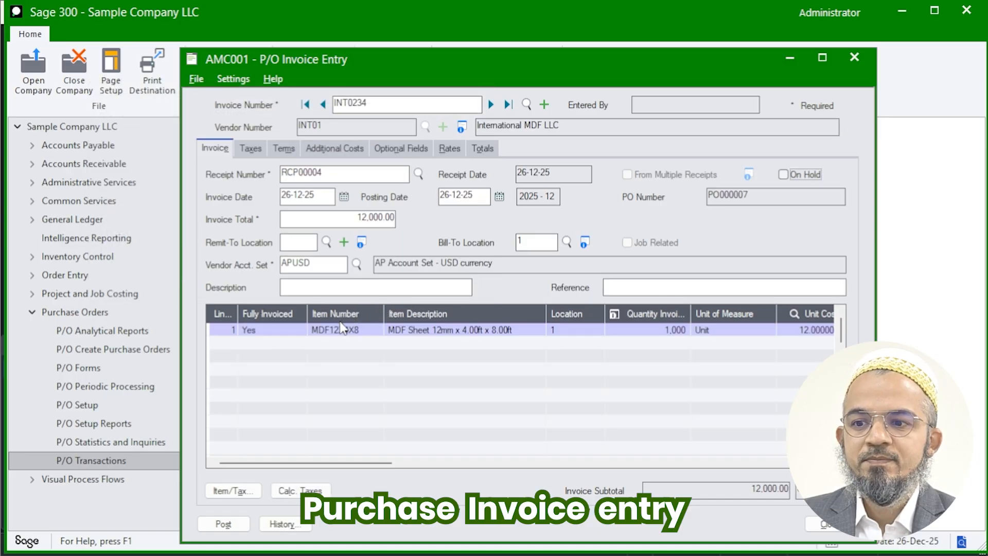
Step: Examine the invoice's item line, invoice total, additional costs, optional fields, exchange rates and totals
click(341, 335)
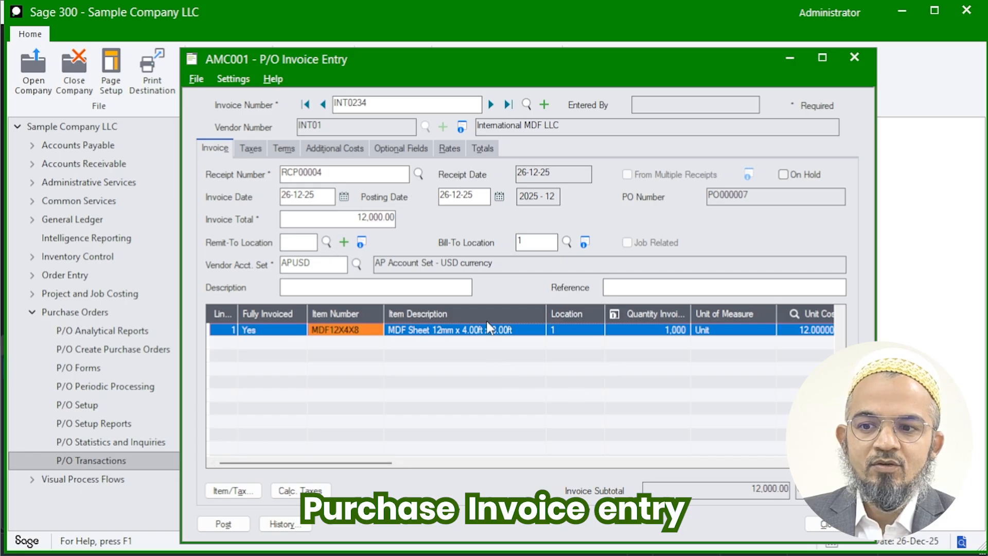
click(345, 220)
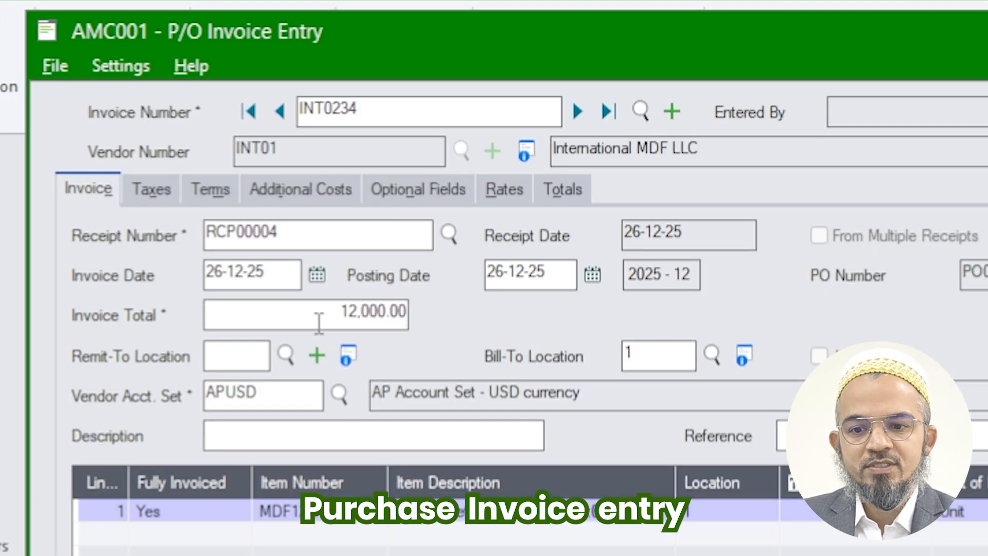
click(285, 194)
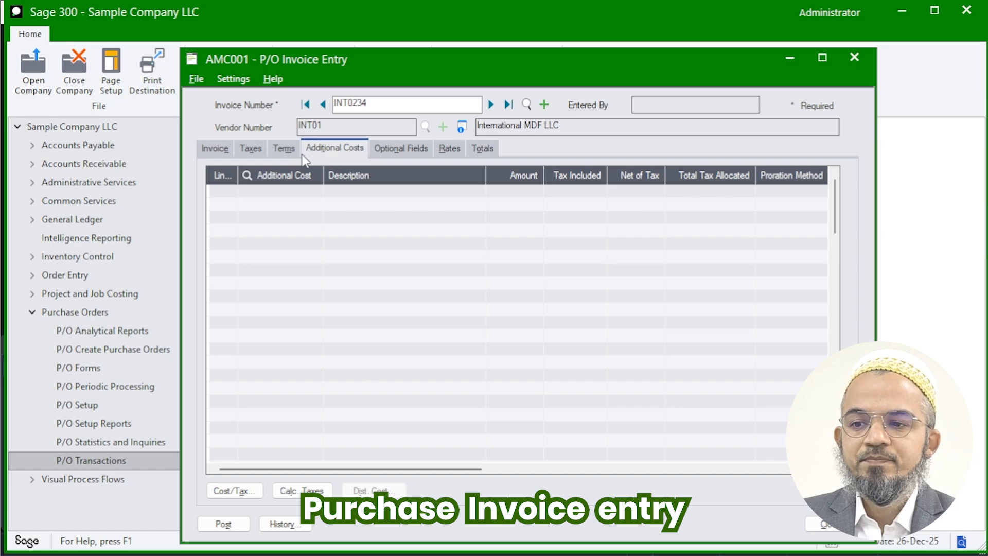
click(391, 149)
click(461, 147)
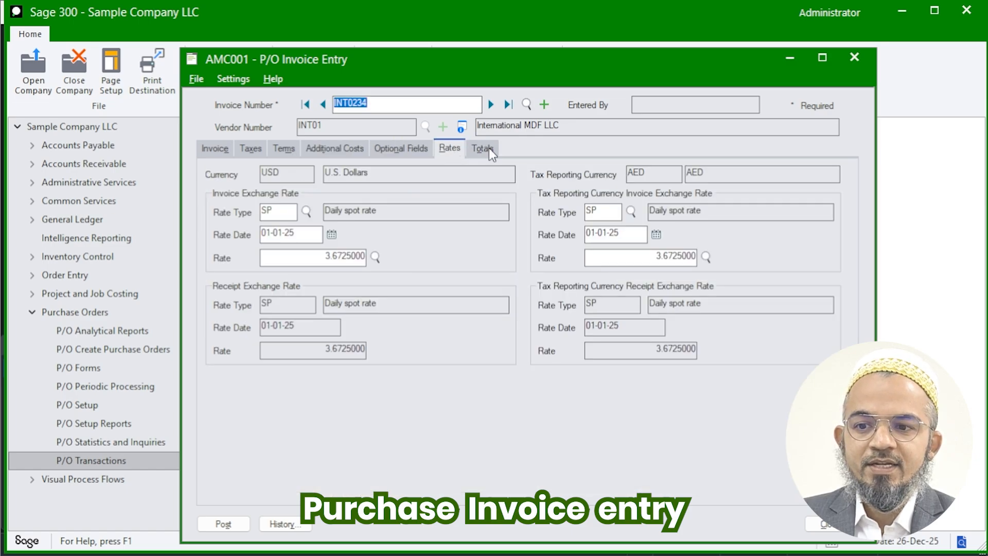
click(489, 147)
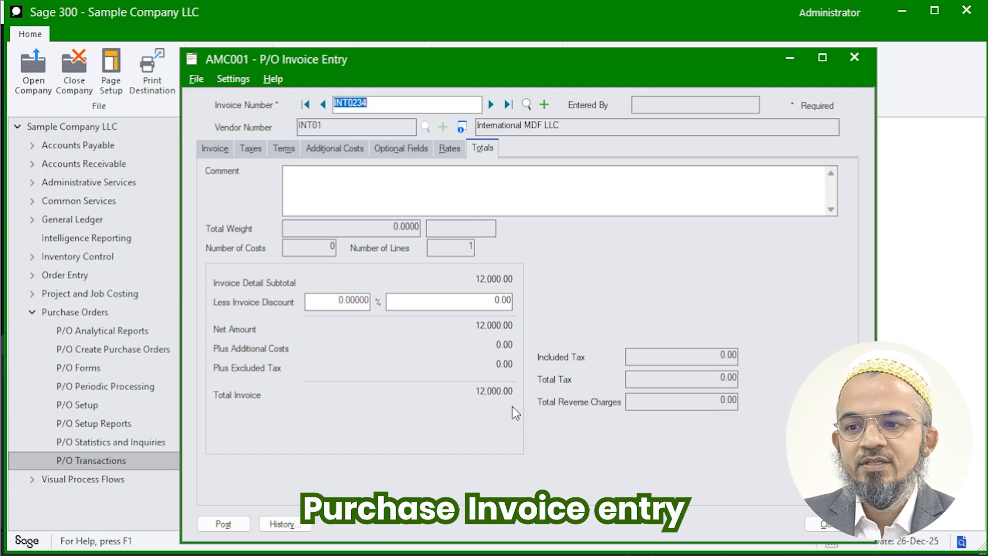
Step: Post invoice INT0234 and dismiss the posting messages
click(225, 525)
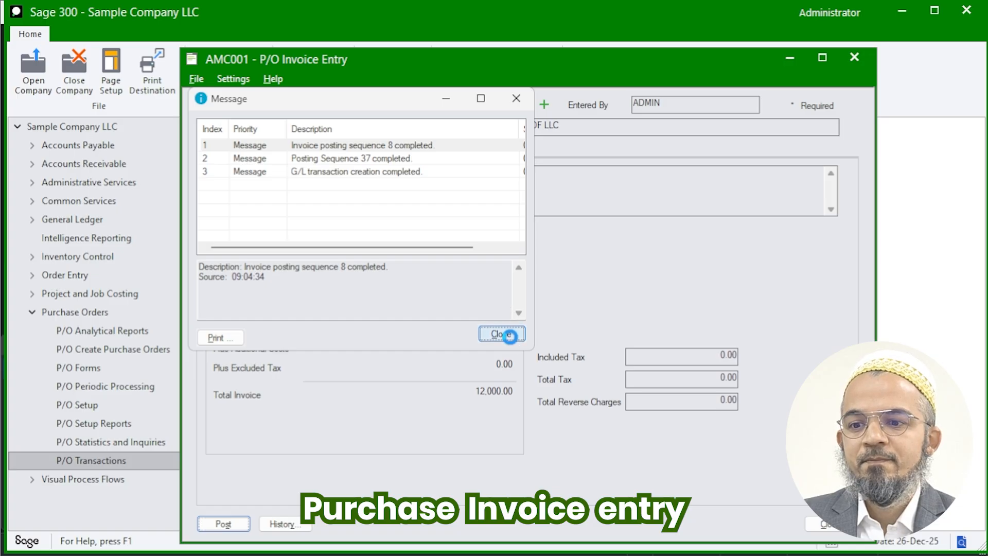
click(511, 337)
click(496, 232)
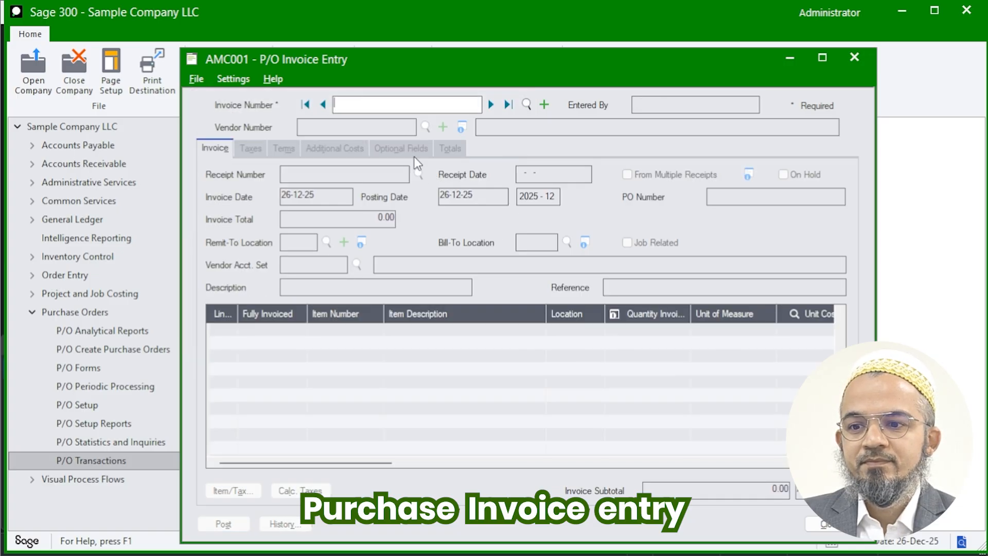
Step: Start a new purchase invoice numbered ADD01234 for vendor AIR01, Air Shipments LLC, and dismiss the tax currency warning
text(ADD01234)
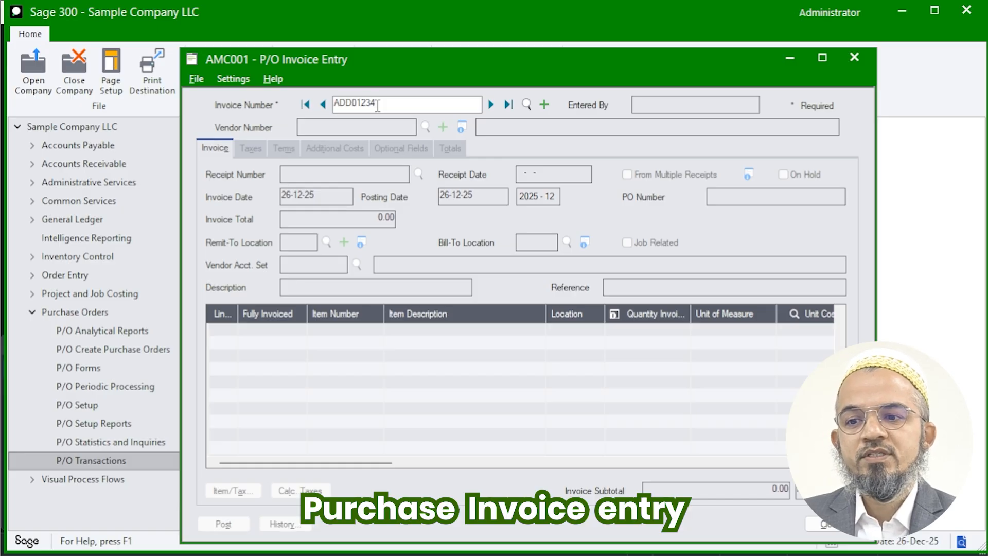
key(Tab)
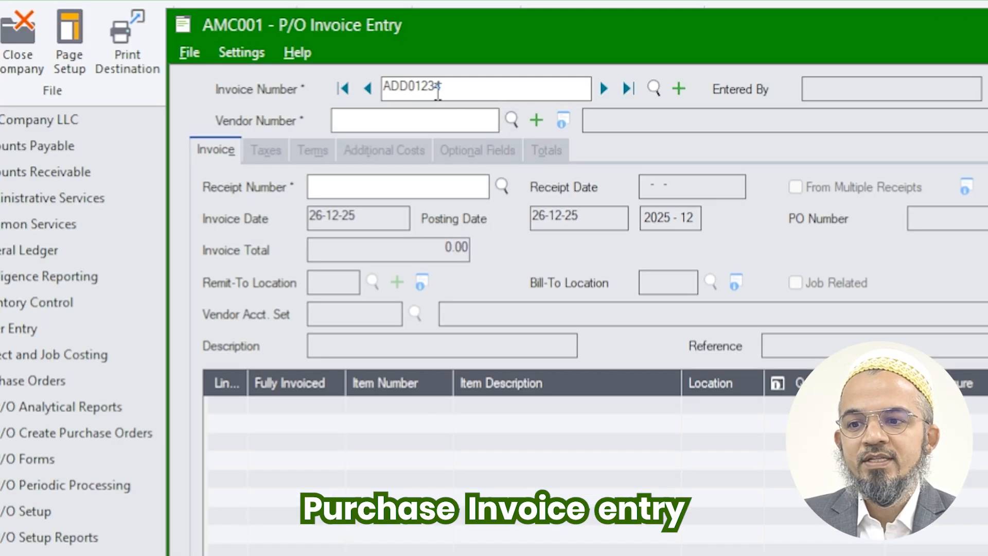
drag(389, 104, 343, 104)
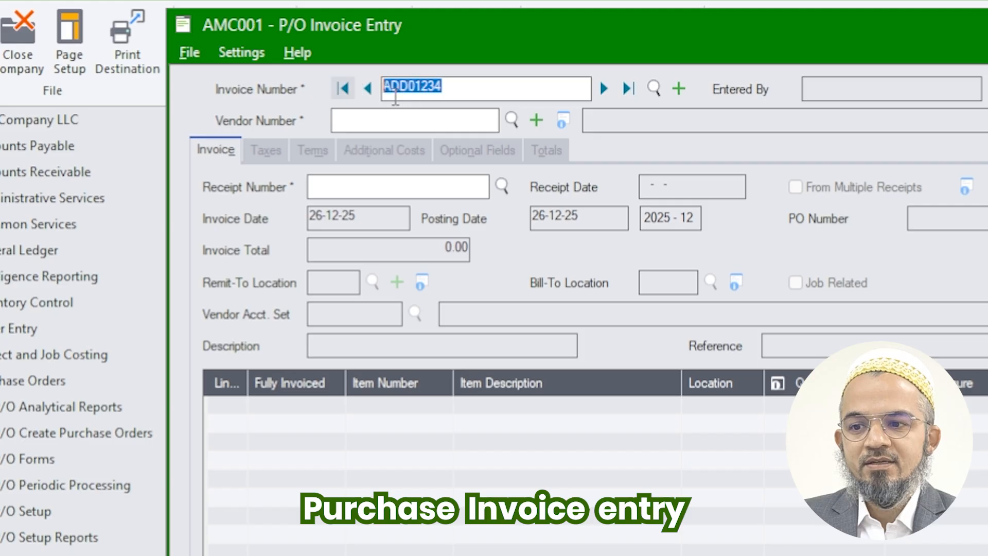
click(500, 187)
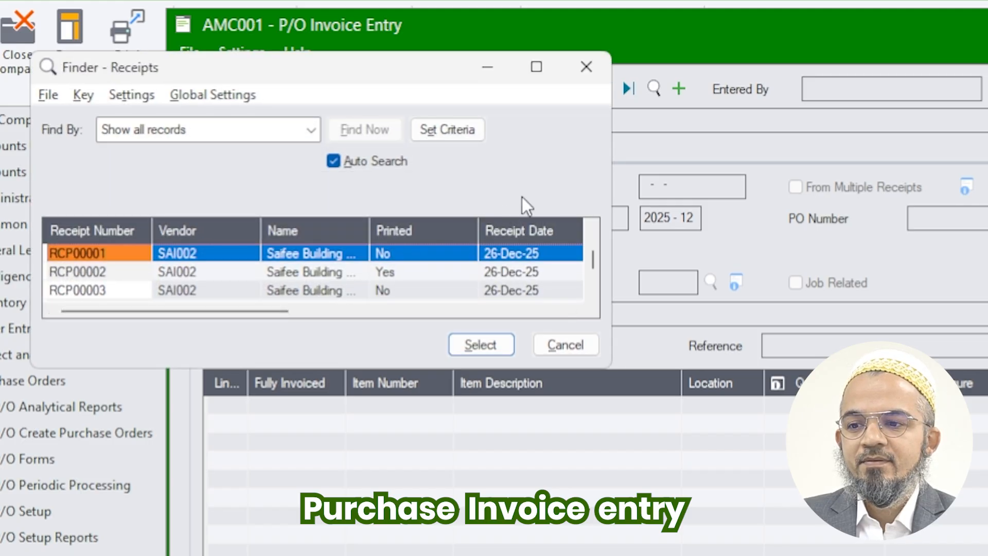
key(Escape)
click(425, 121)
click(511, 120)
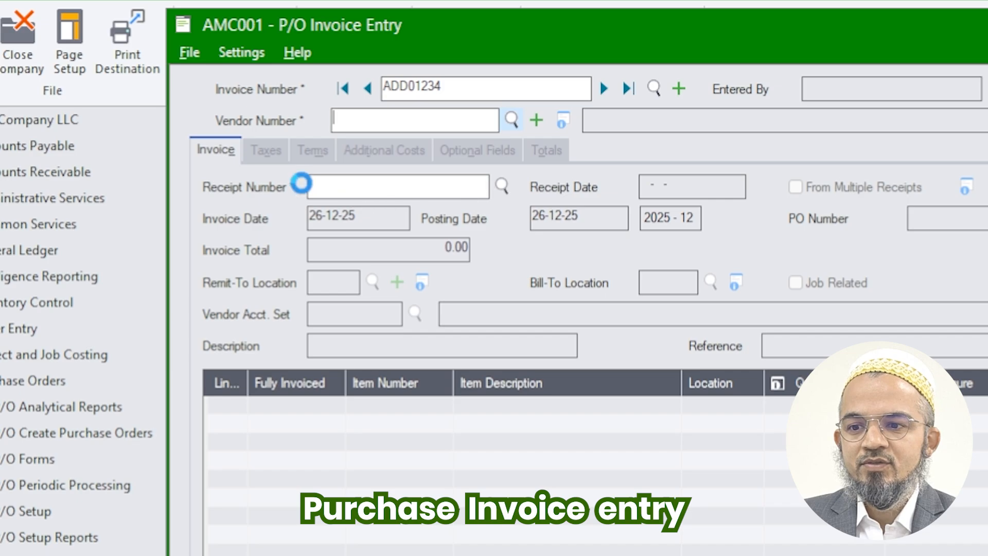
double_click(194, 258)
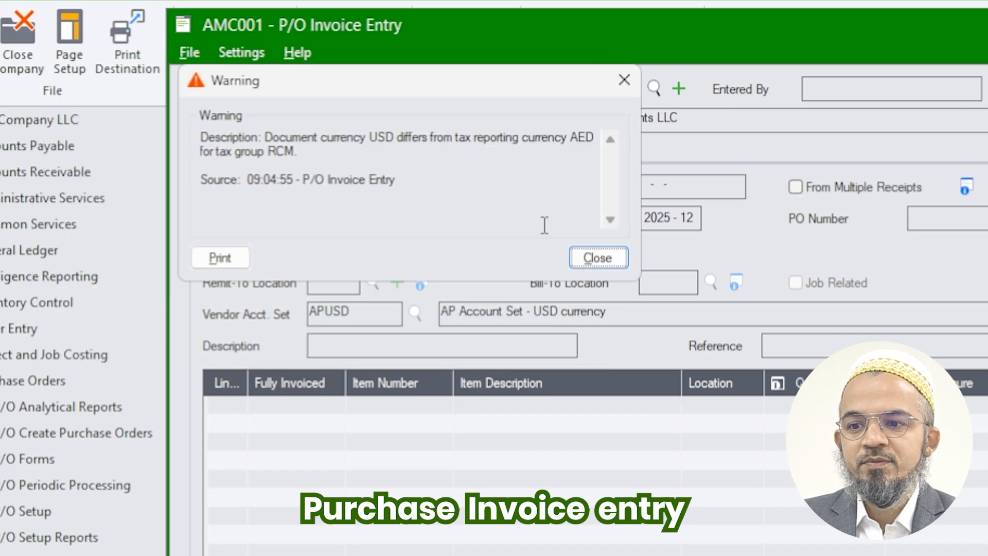
click(597, 256)
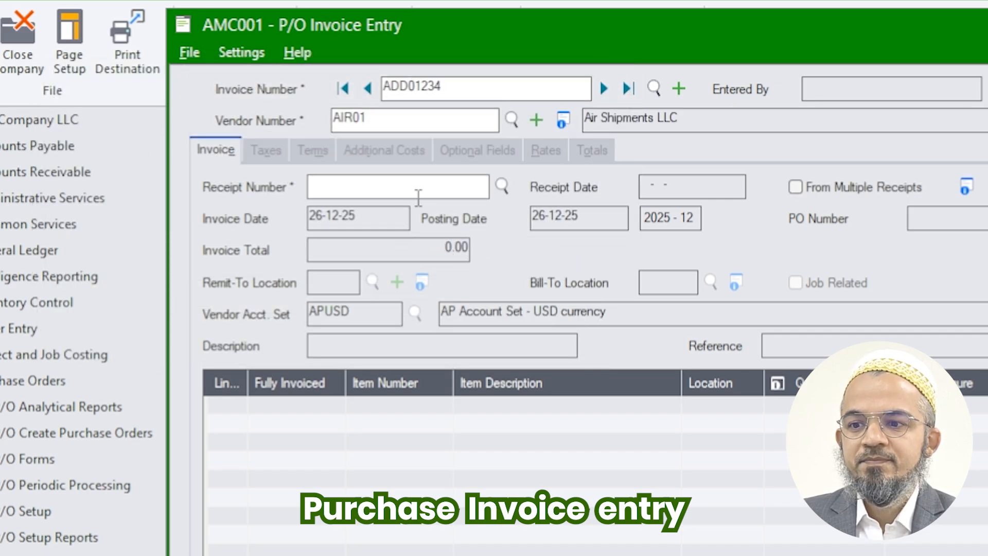
Step: Link the air freight invoice to the International MDF LLC receipt RCP00004
click(502, 186)
click(149, 293)
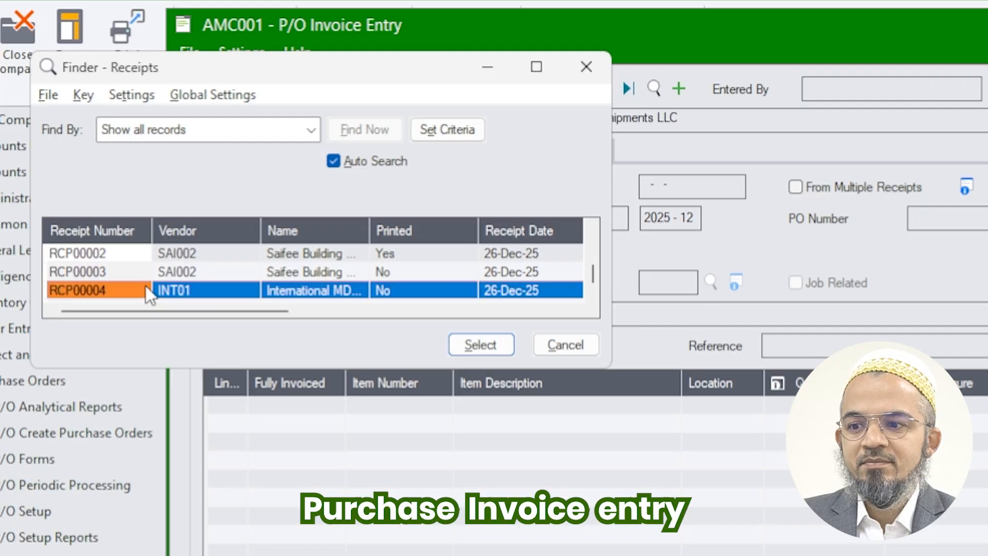
click(481, 344)
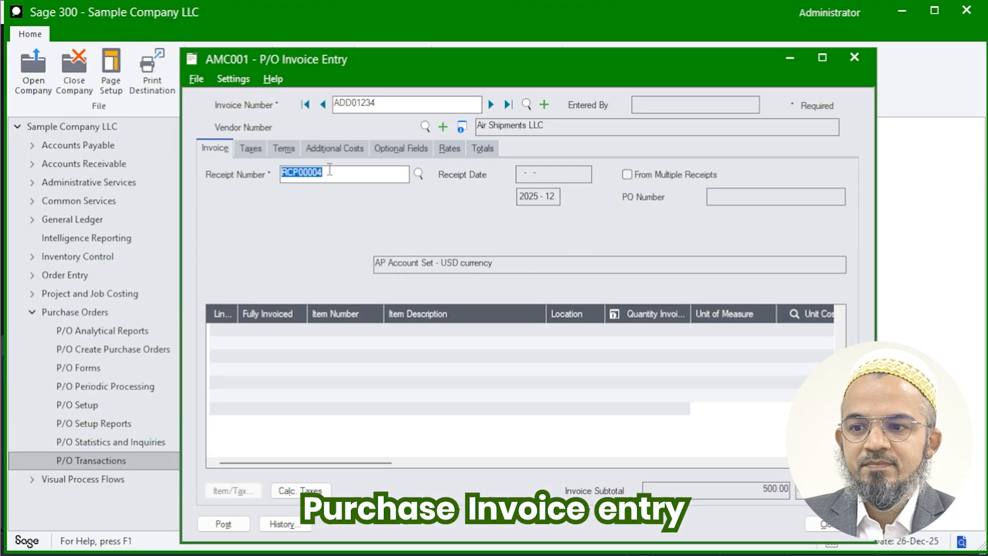
Step: Review the air freight invoice's receipt number, additional cost line and totals
drag(325, 173, 281, 178)
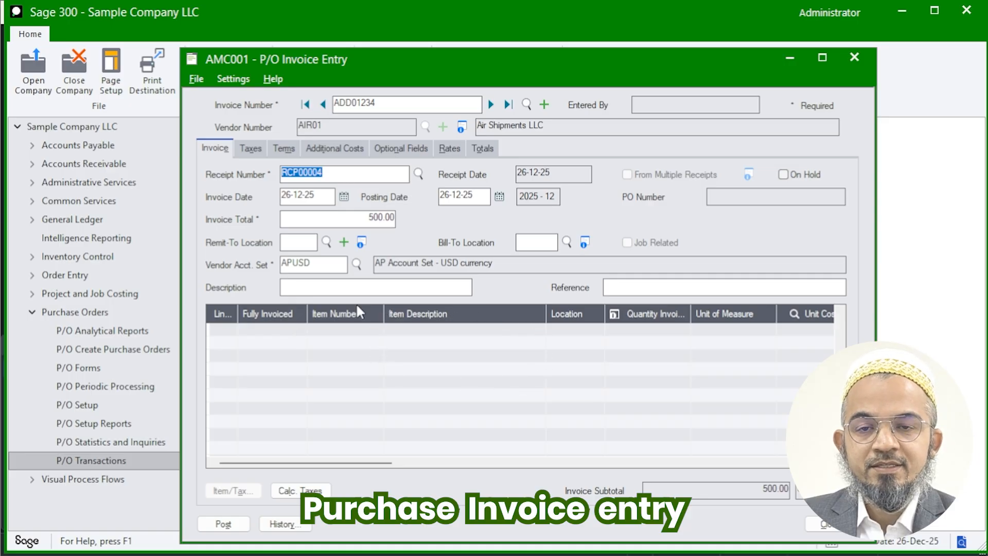
click(309, 149)
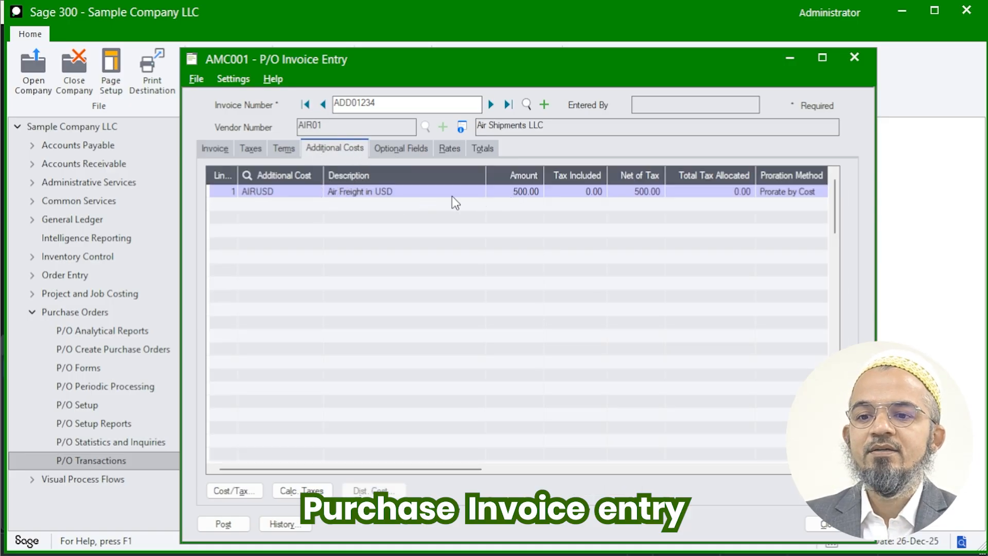
click(281, 191)
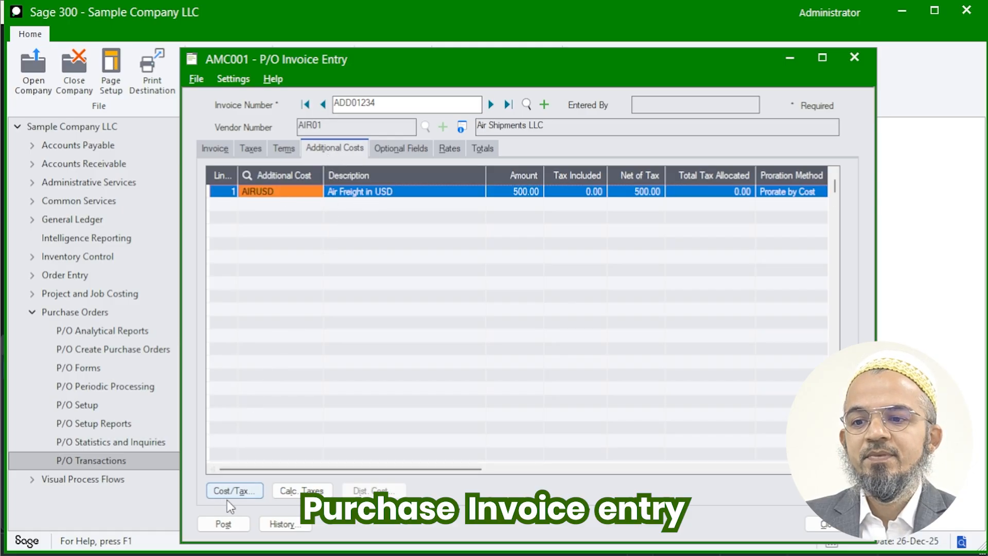
click(482, 149)
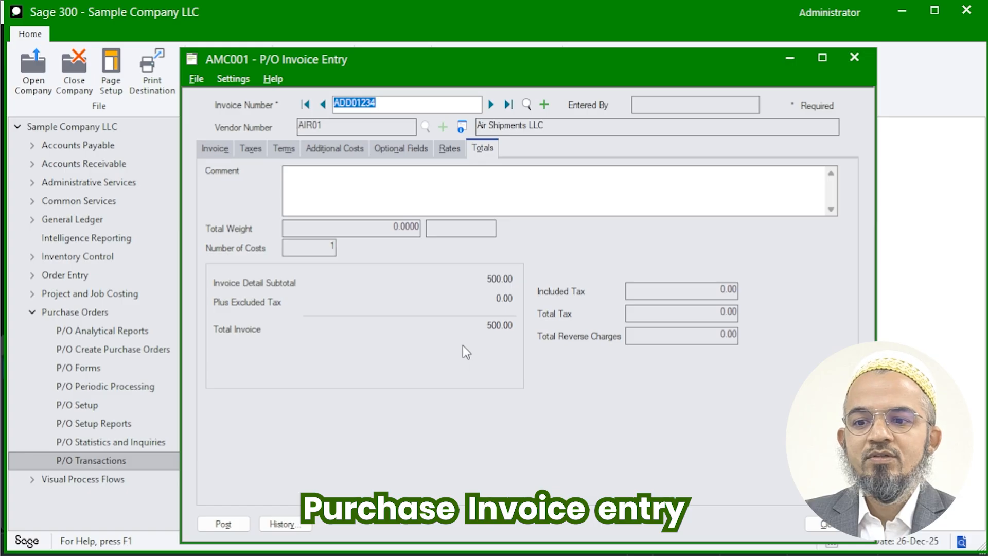
Step: Post invoice ADD01234, dismiss the posting messages and close the invoice entry form
click(222, 524)
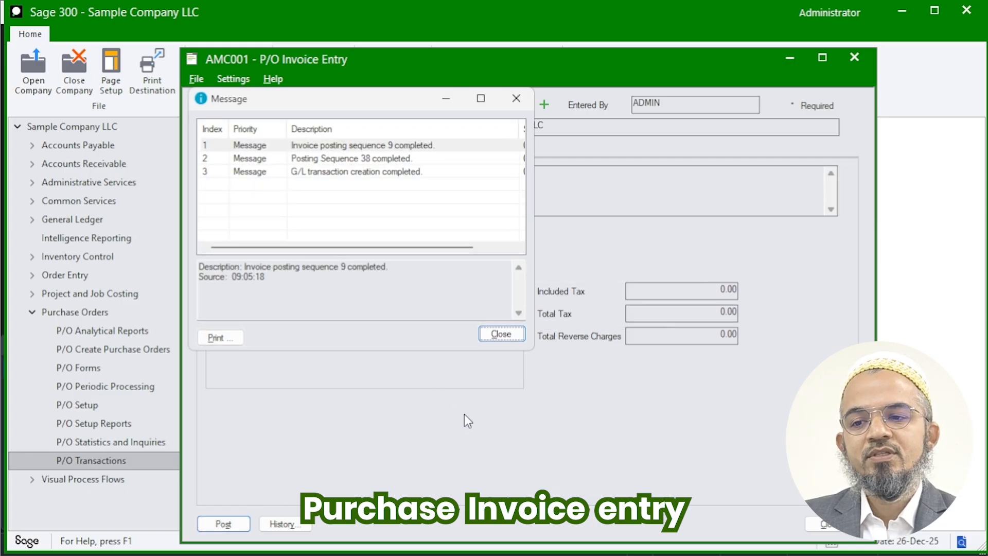
click(510, 334)
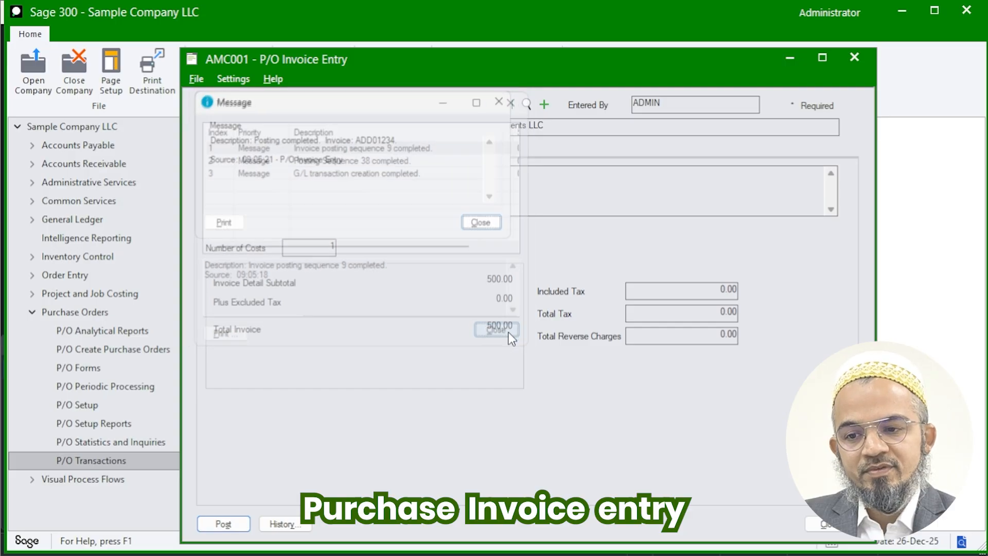
click(489, 224)
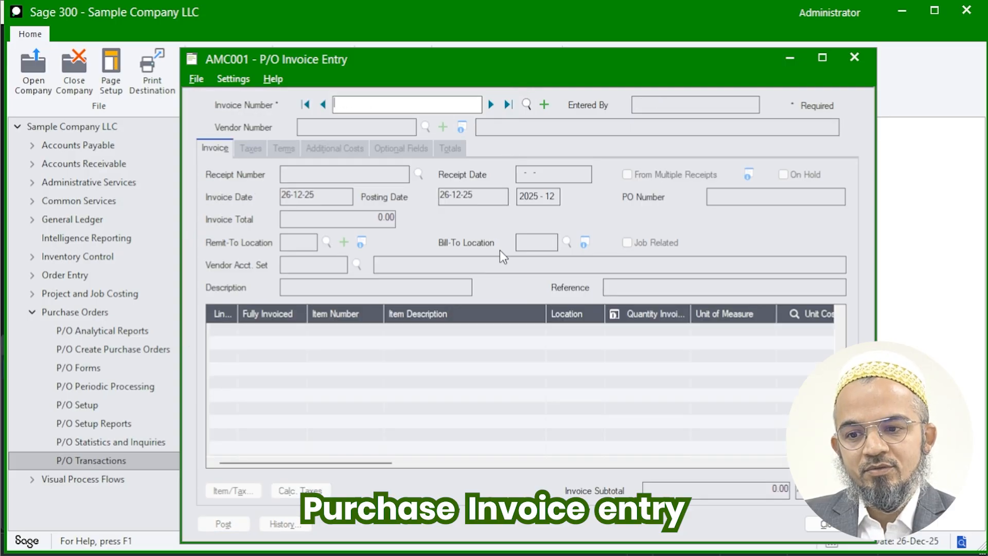
click(825, 525)
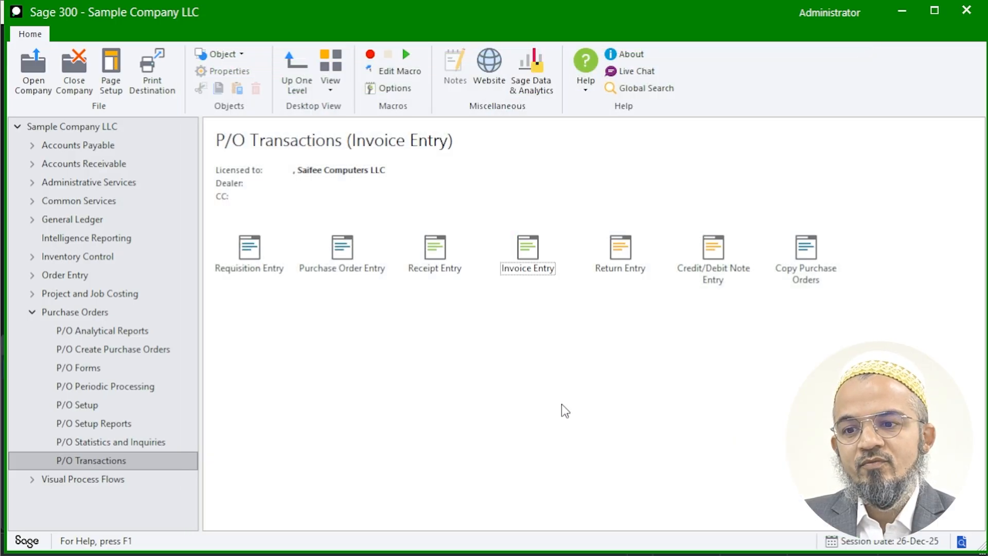
Step: Open the Inventory Control Item Valuation report and limit its item range to MDF12X4X8 only
click(32, 257)
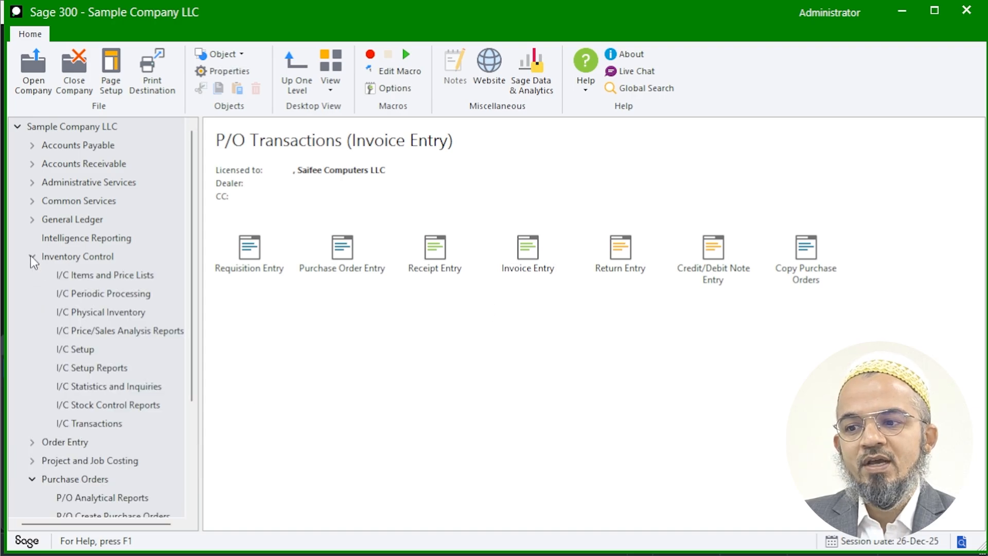
click(92, 407)
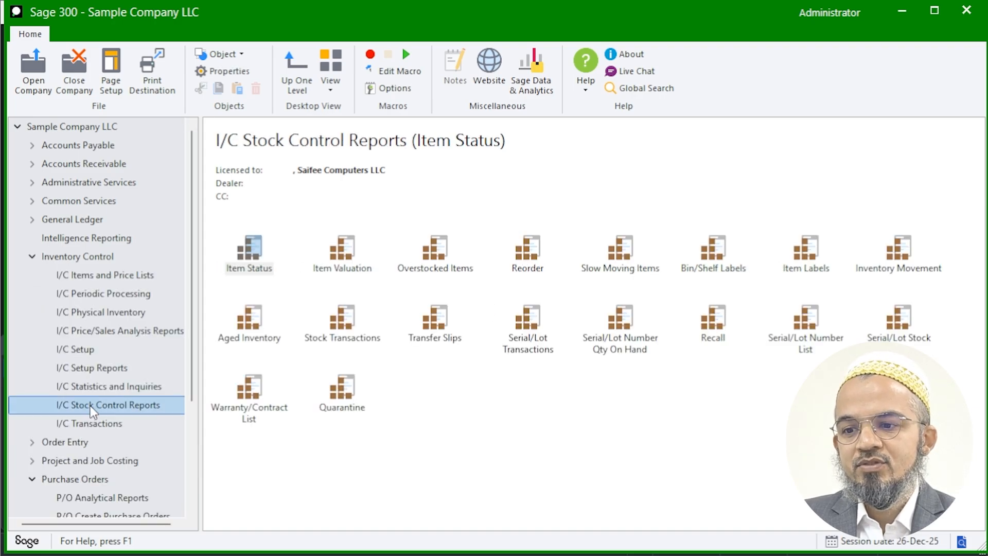
double_click(339, 268)
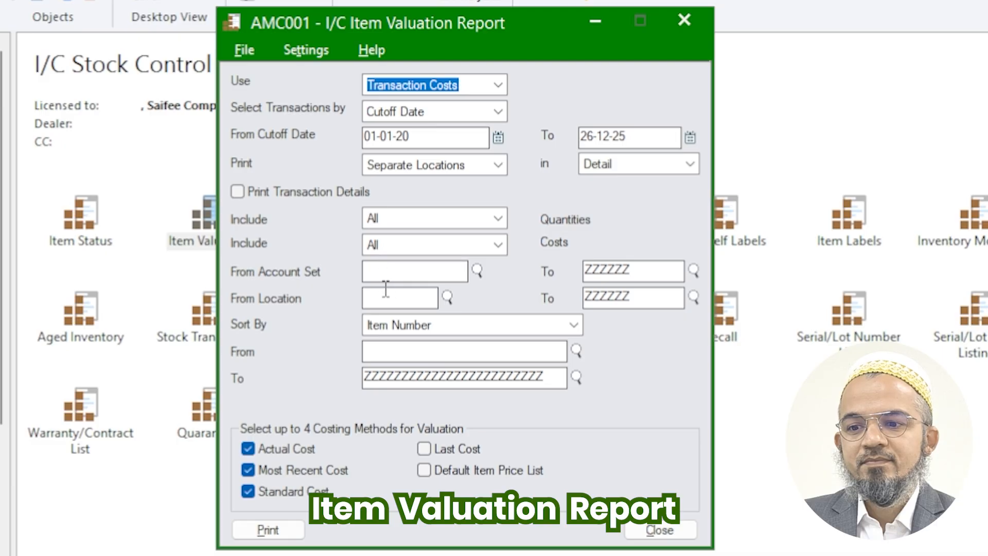
click(406, 349)
click(576, 350)
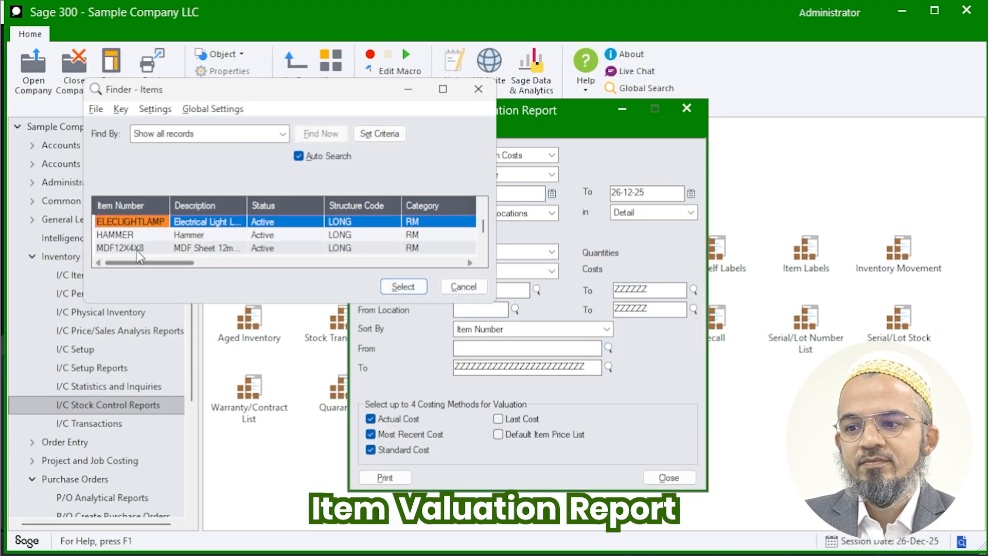
double_click(138, 249)
double_click(531, 355)
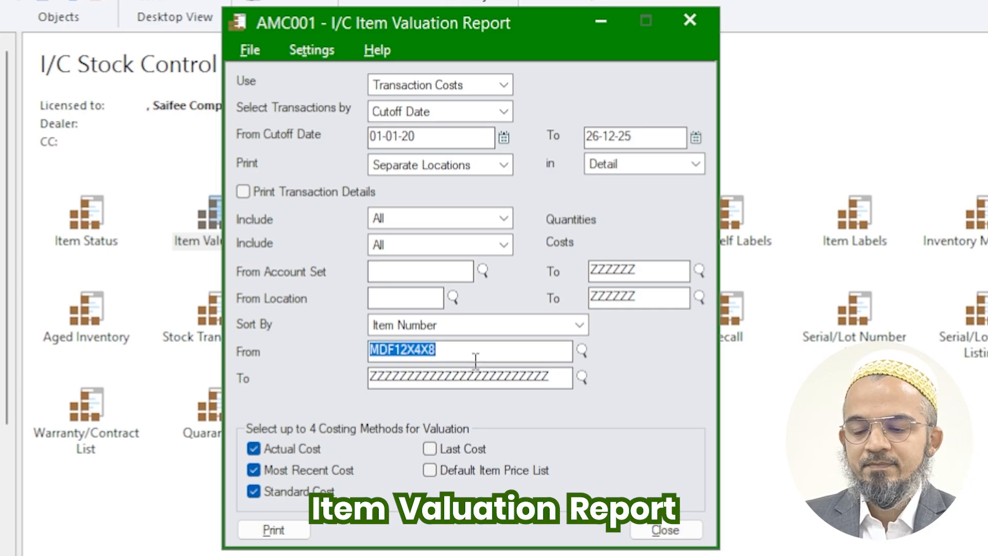
key(ctrl+c)
key(Tab)
key(ctrl+v)
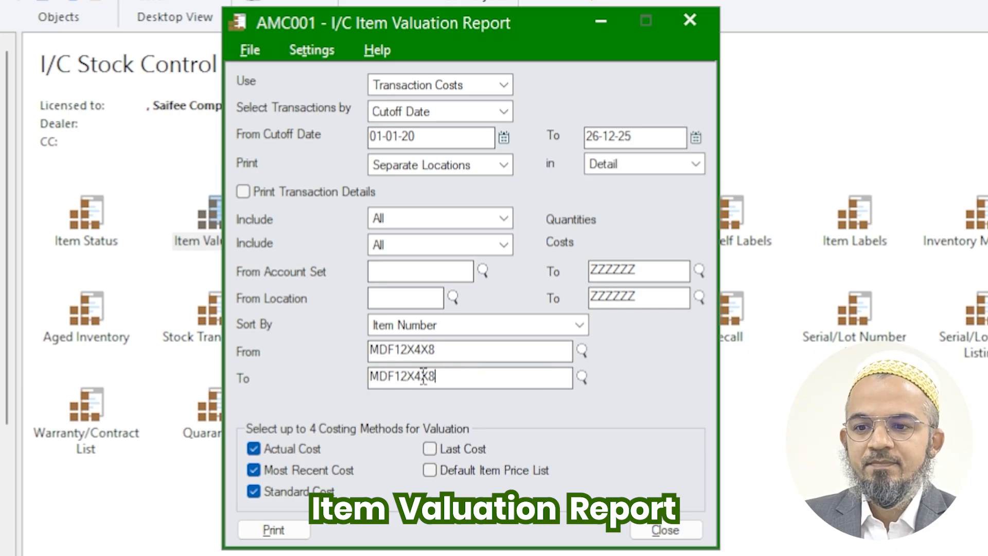
Step: Exclude Most Recent Cost and Standard Cost from the valuation, leaving Actual Cost, and print the report to preview
click(315, 469)
click(299, 492)
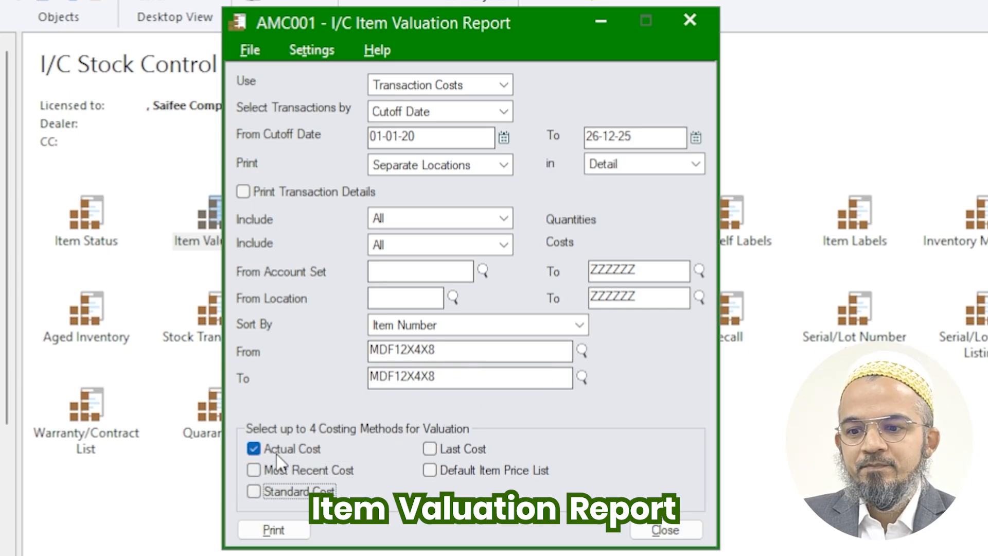
click(288, 530)
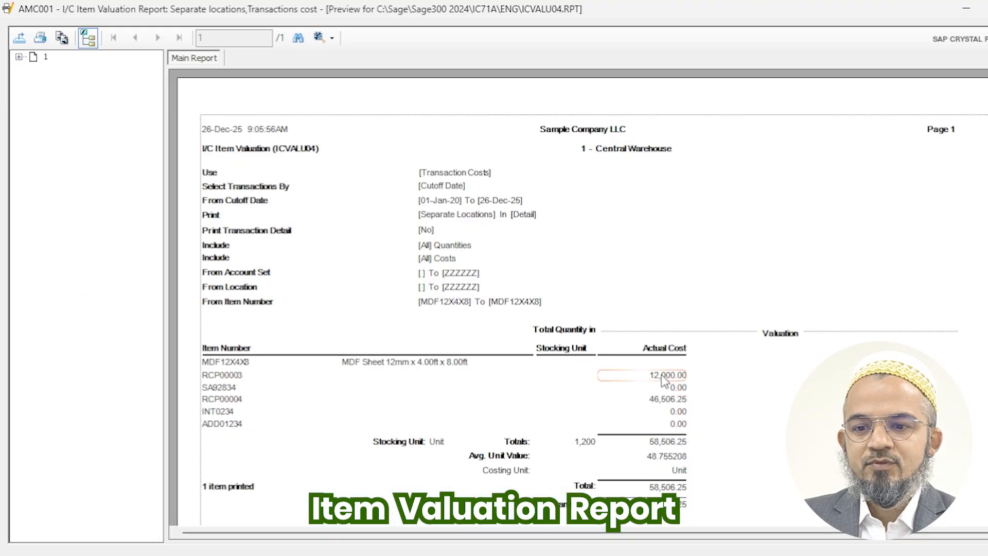
Step: Examine the actual costs of receipts RCP00003 and RCP00004 in the item valuation report
click(664, 380)
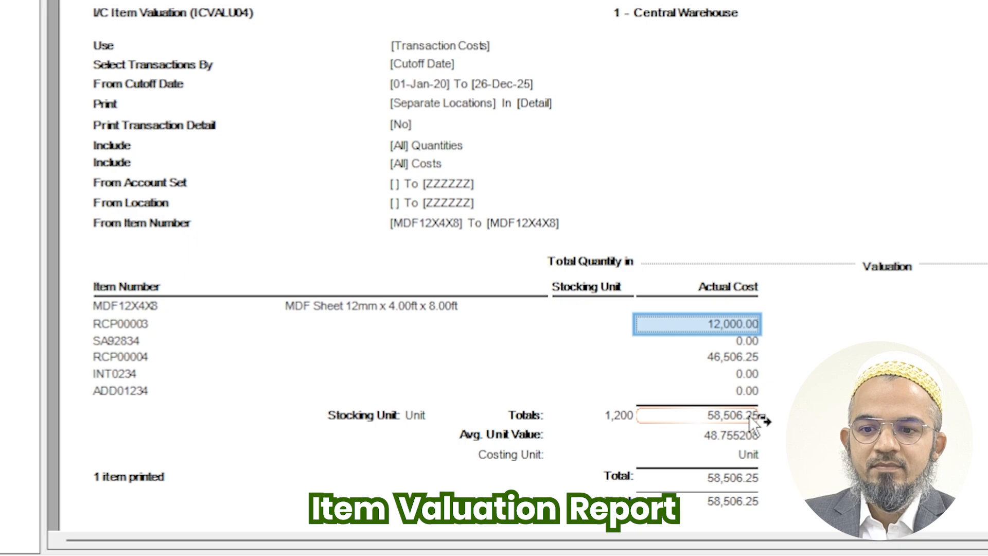
click(746, 359)
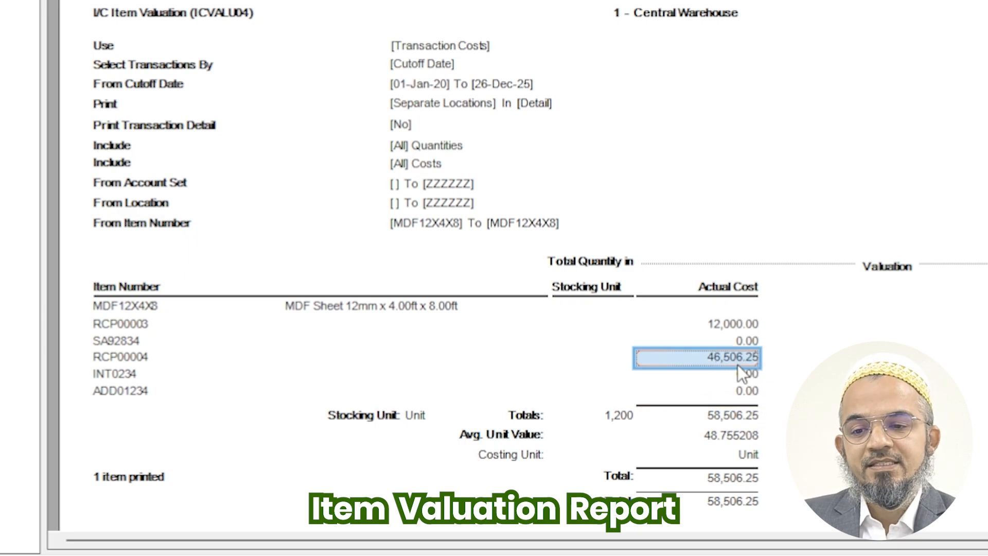
click(144, 358)
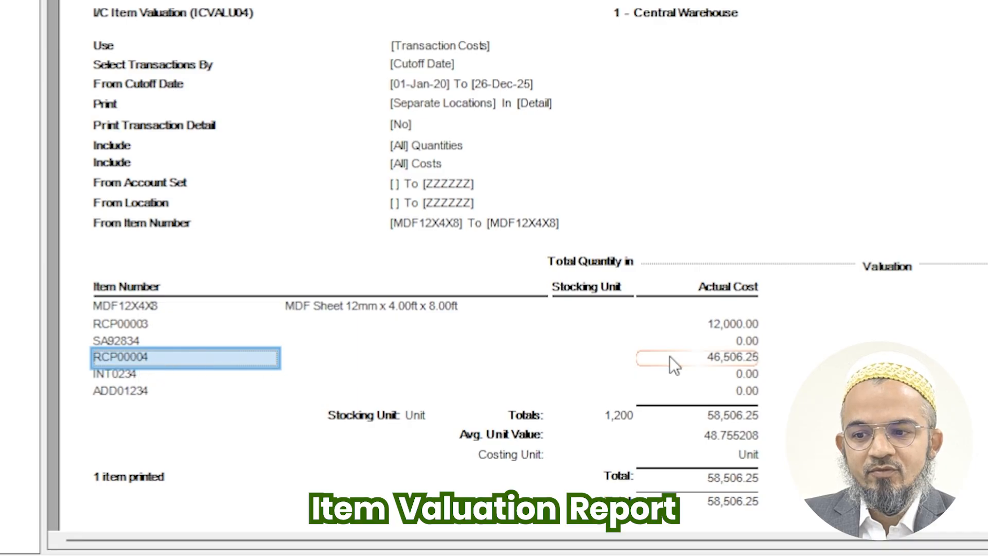
click(718, 361)
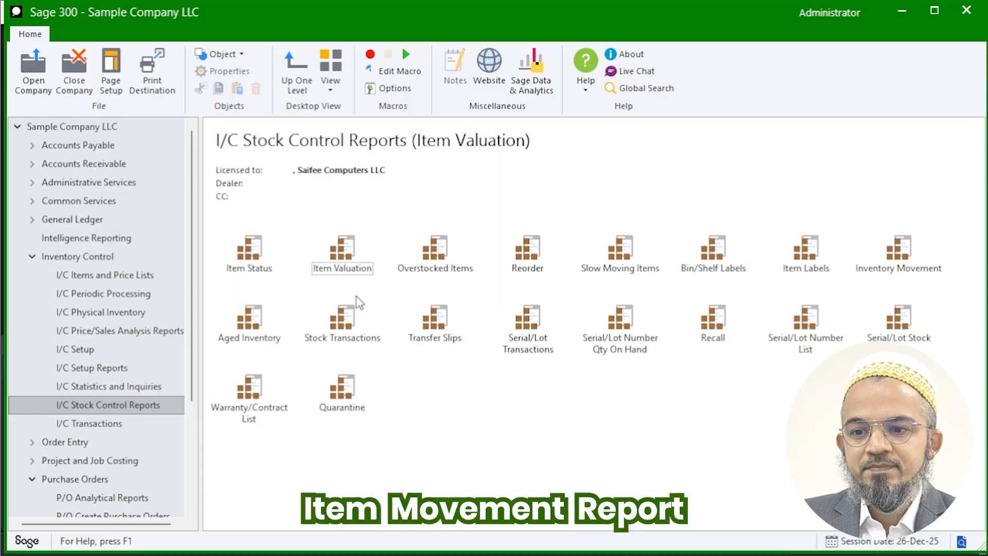
Step: Print the Inventory Movement report to preview with the item range set from MDF12X4X8 to MDF12X4X8
double_click(900, 251)
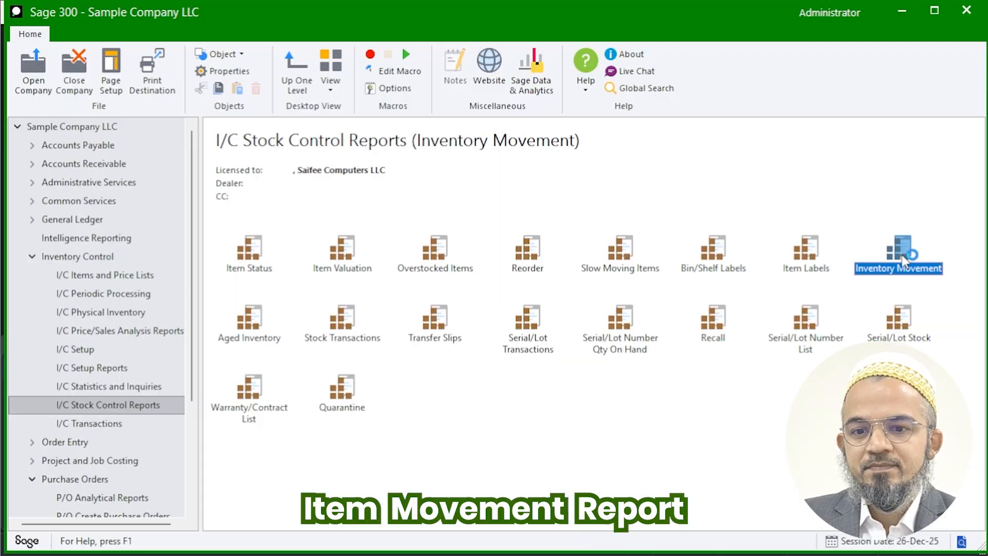
click(480, 310)
key(ctrl+v)
key(Tab)
key(ctrl+v)
click(404, 438)
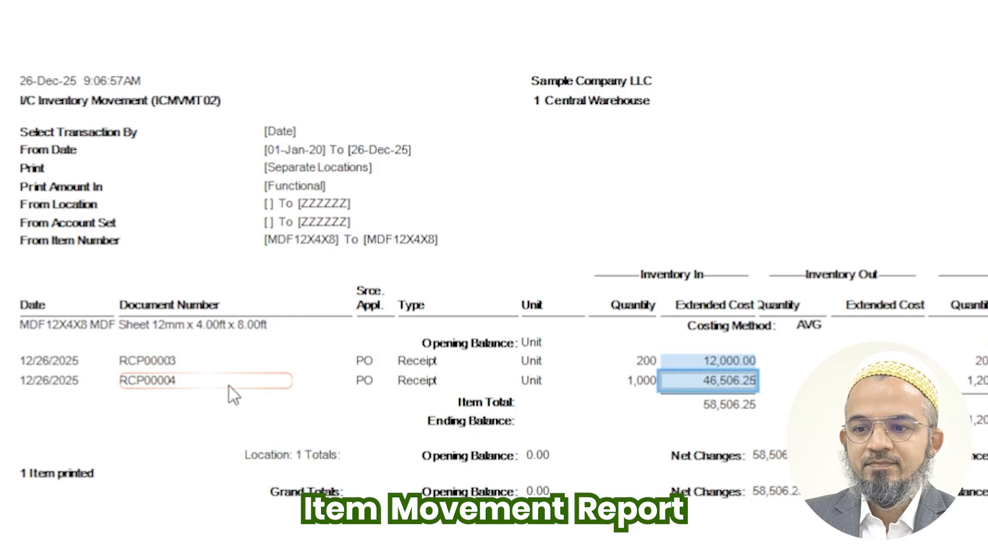
Step: Examine both receipts' extended costs, the running balance quantities and the ending balance in the inventory movement report
click(174, 363)
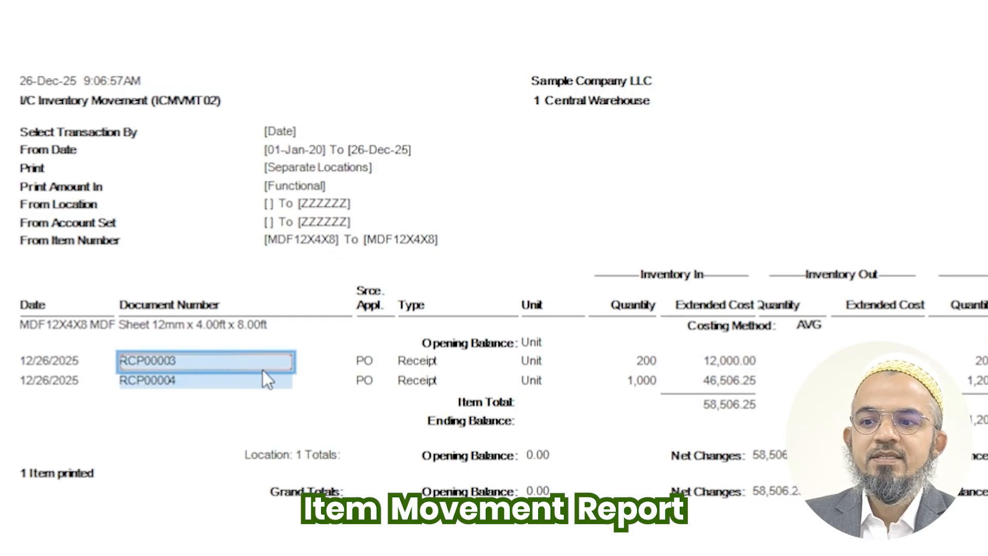
click(707, 359)
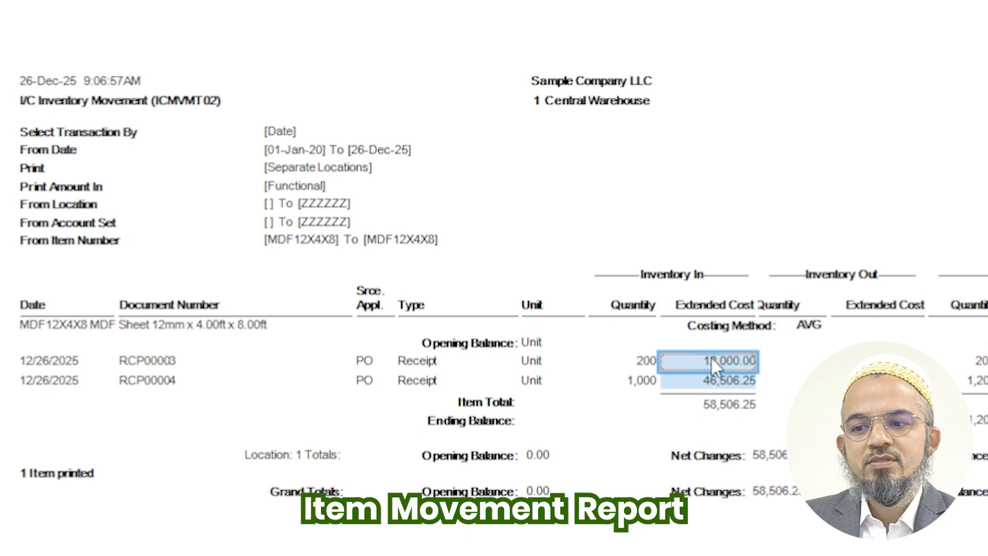
click(733, 384)
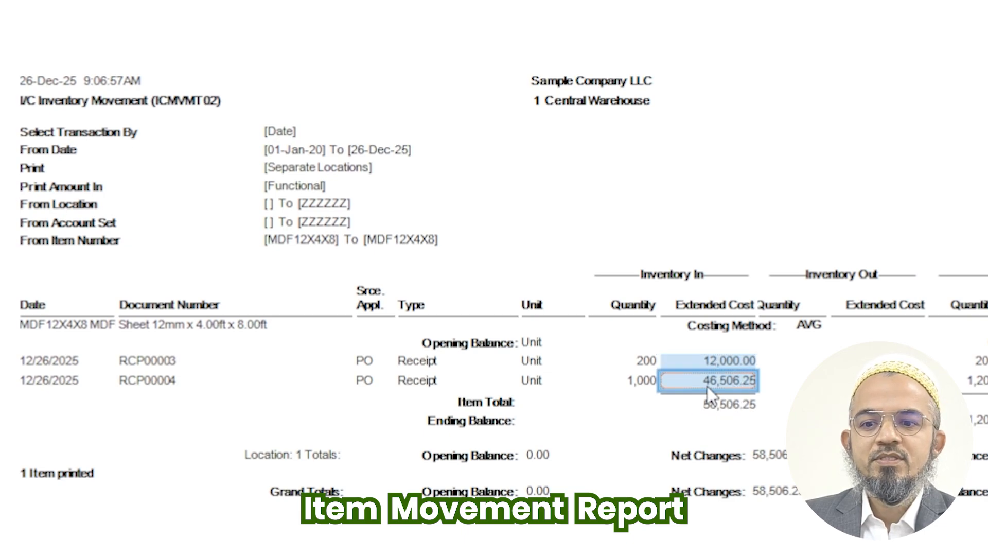
click(975, 380)
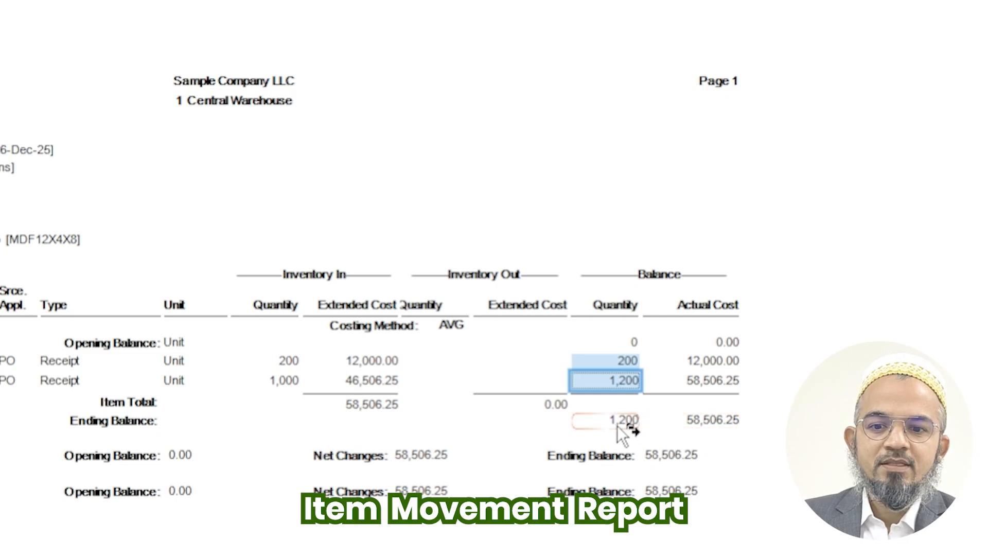
click(617, 425)
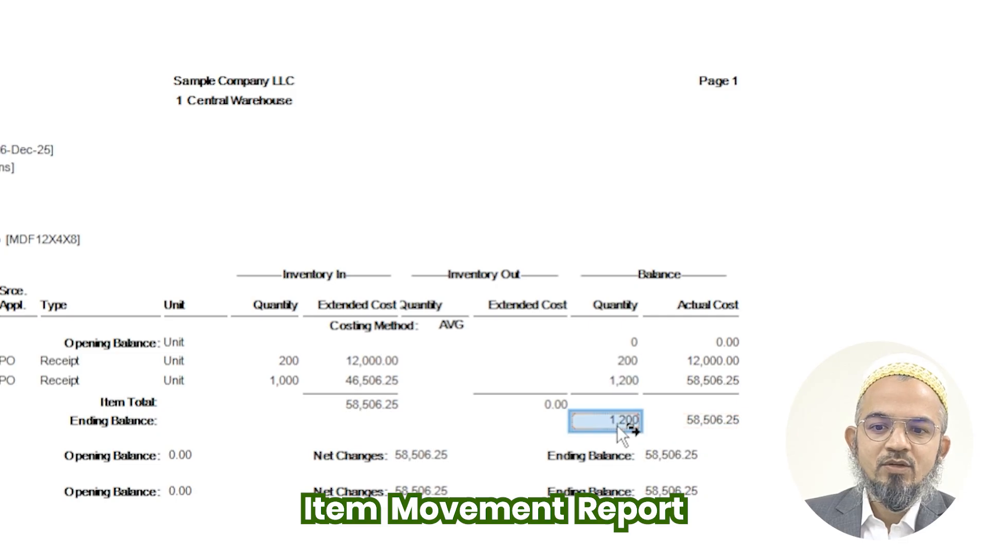
click(698, 428)
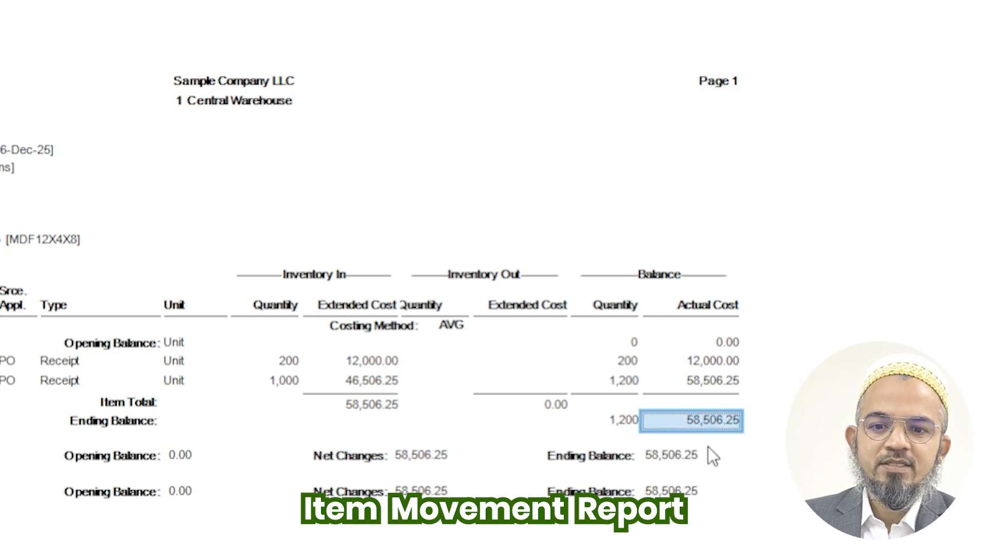